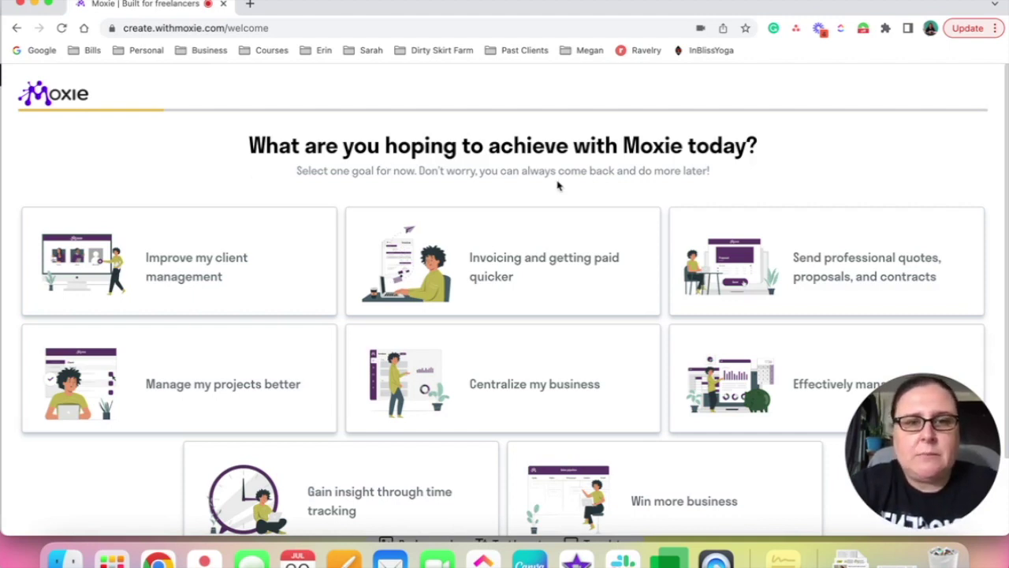
Choose 'Centralize my business' as the onboarding goal and continue
scroll(616, 183, down, 3)
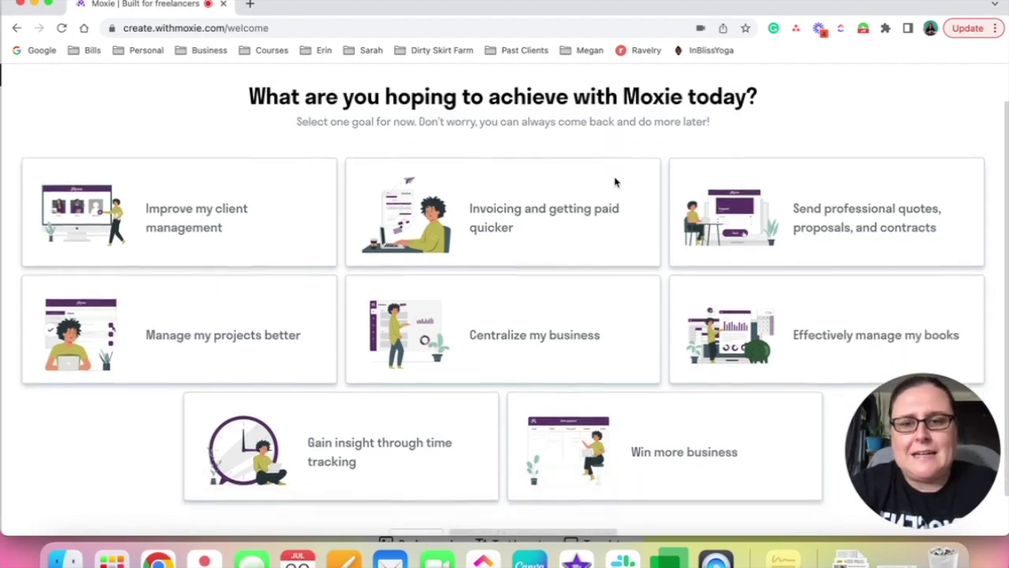
scroll(616, 183, up, 1)
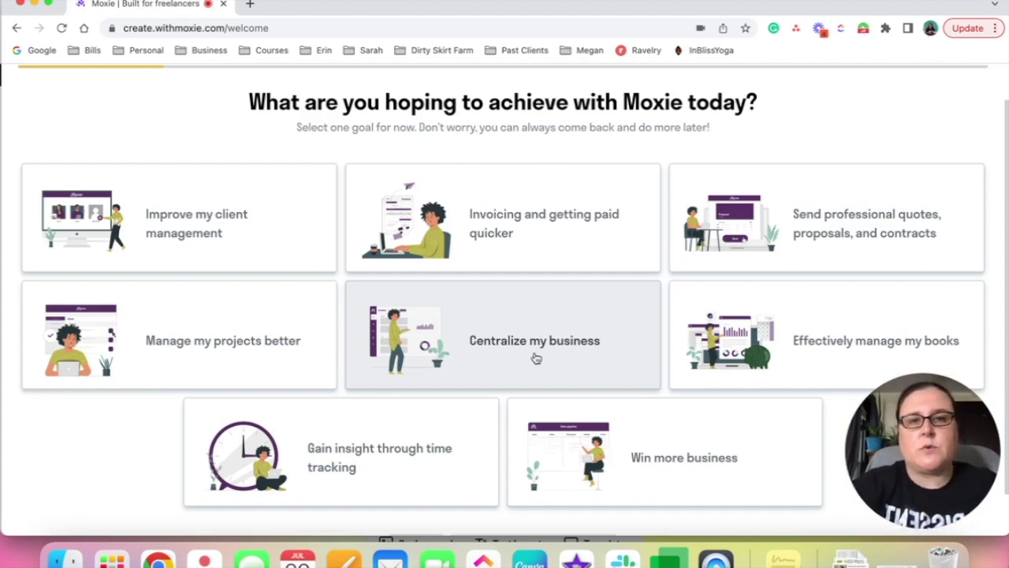
click(540, 344)
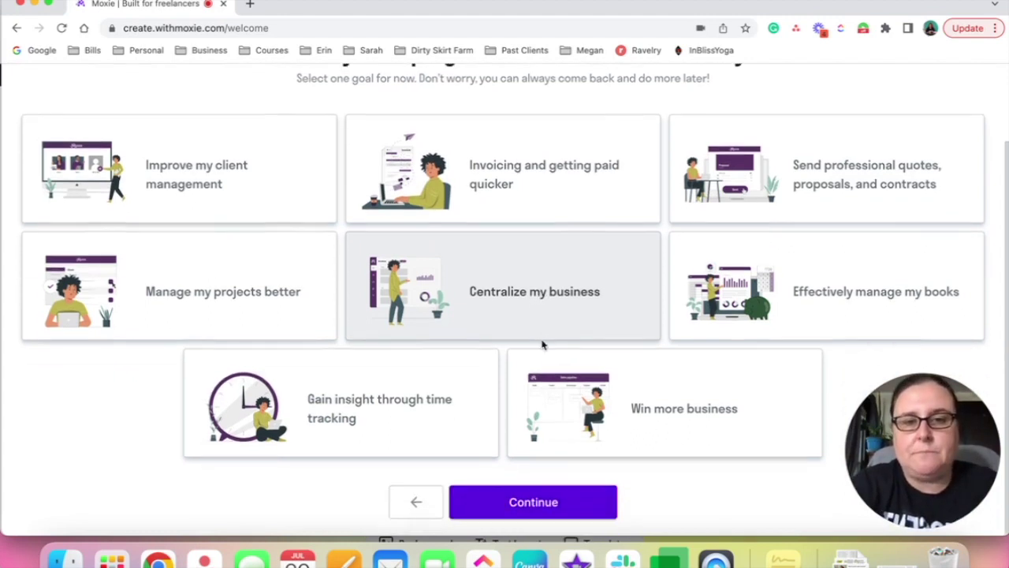
click(528, 501)
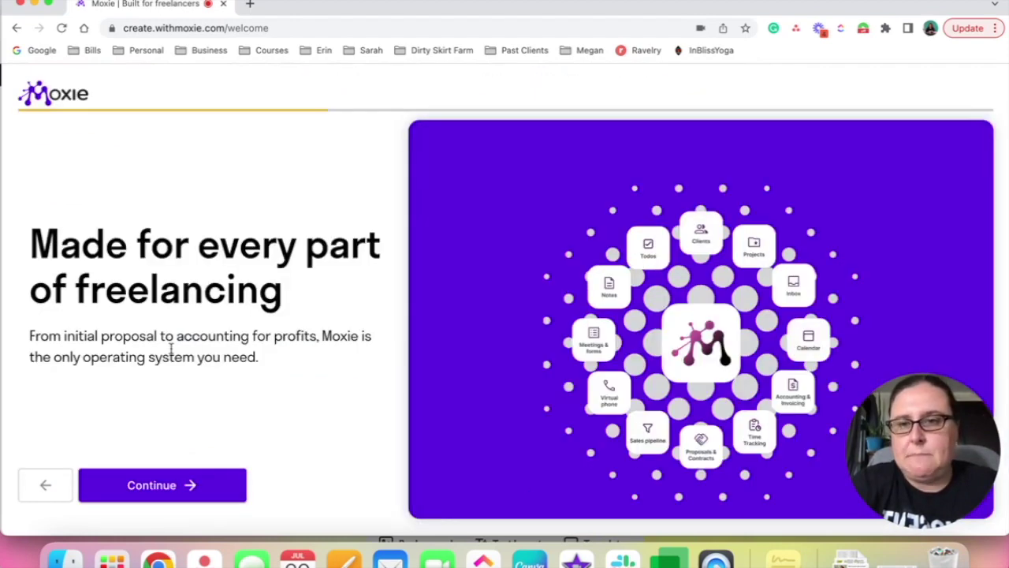
Advance through the remaining onboarding pages and launch Moxie with sample data loaded
click(139, 482)
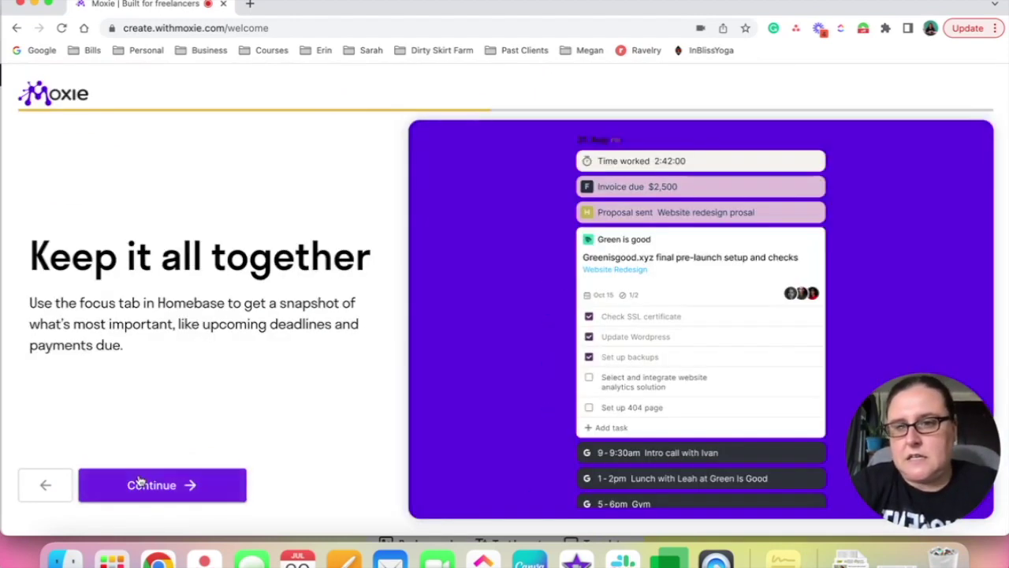
click(139, 483)
click(139, 483)
click(139, 482)
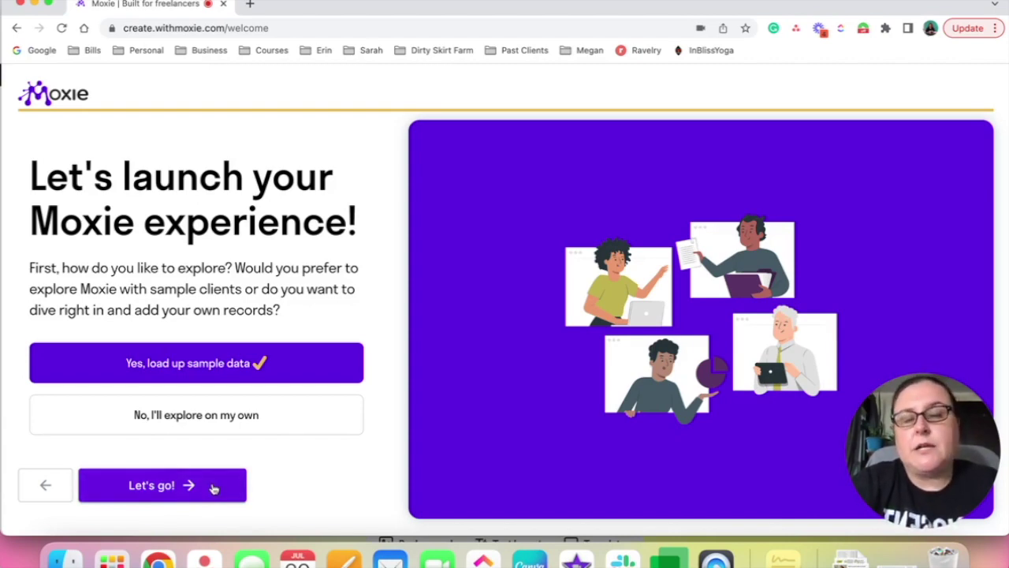
click(213, 487)
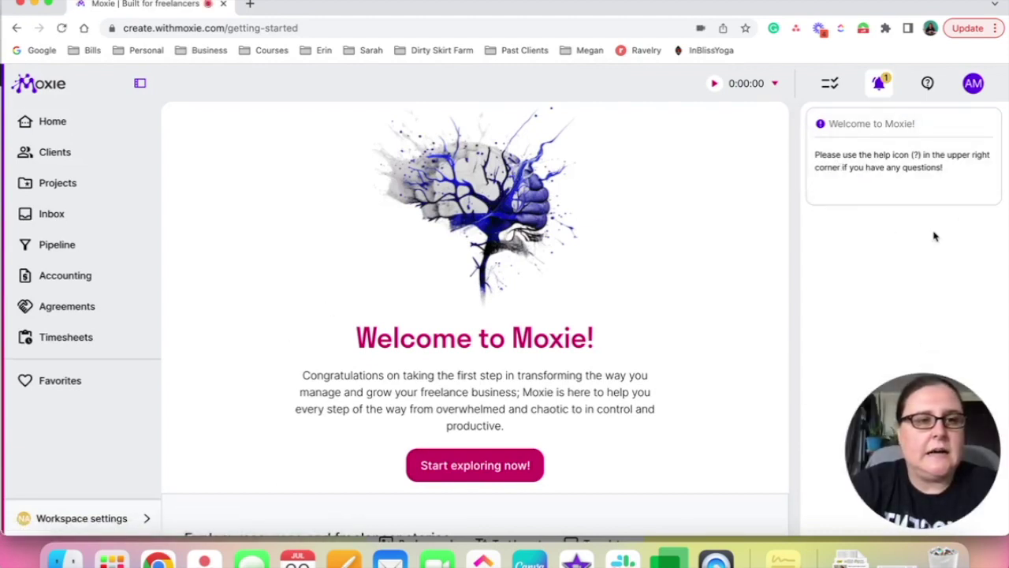
Check the account menu and the To-dos, Notes and Schedule tabs of the side panel
mouse_move(918, 116)
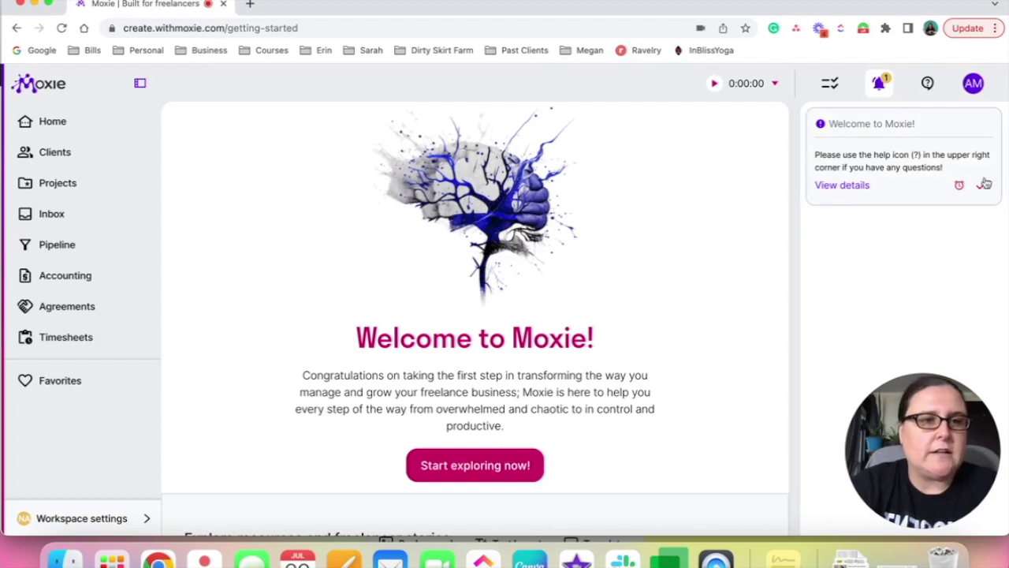
click(974, 87)
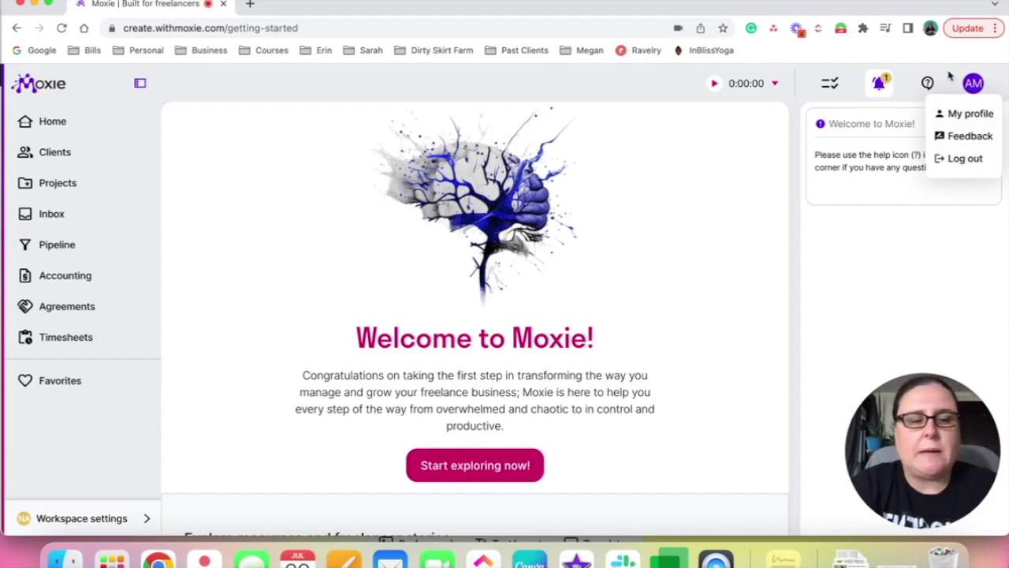
click(826, 88)
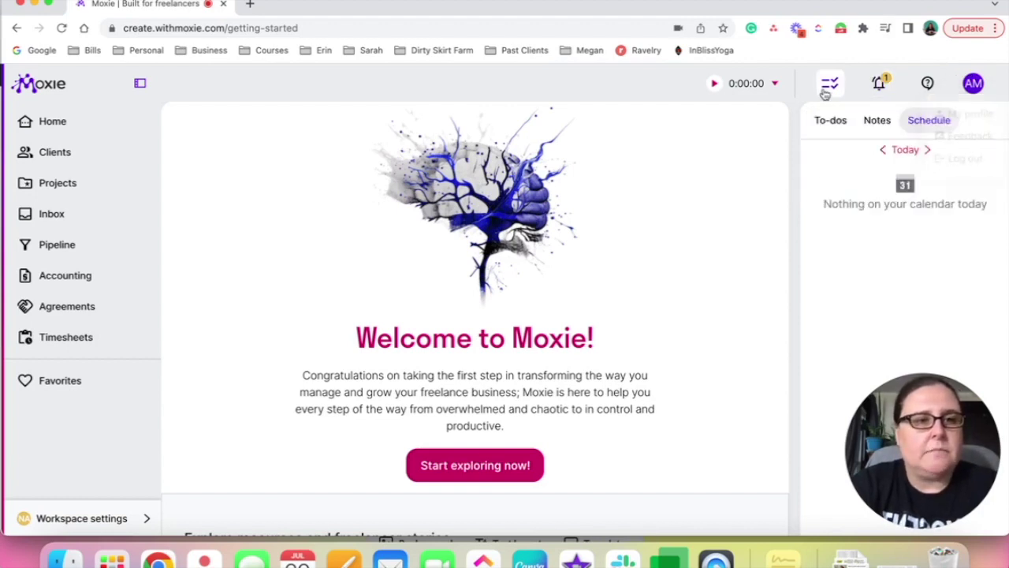
click(833, 119)
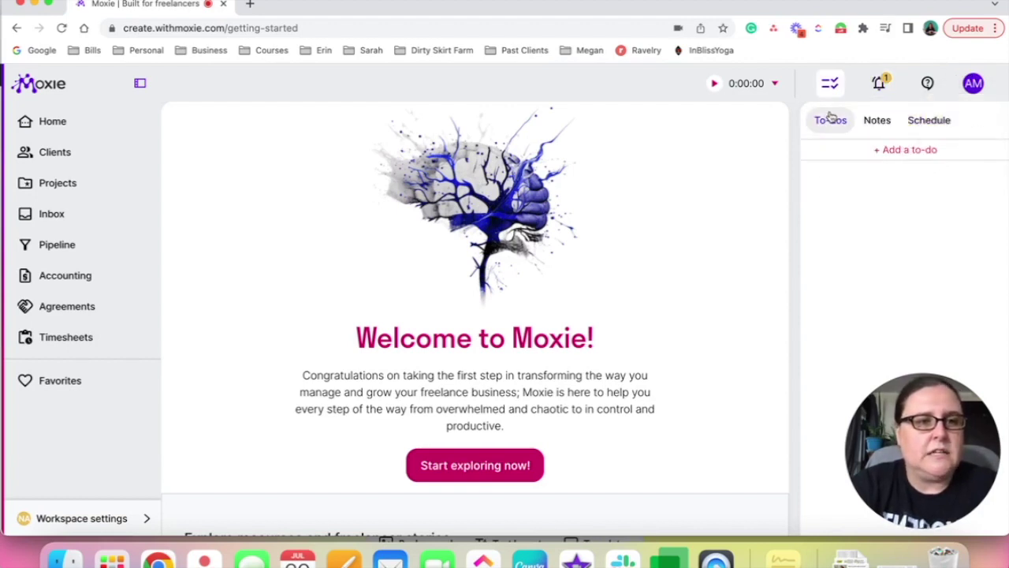
click(867, 120)
click(913, 122)
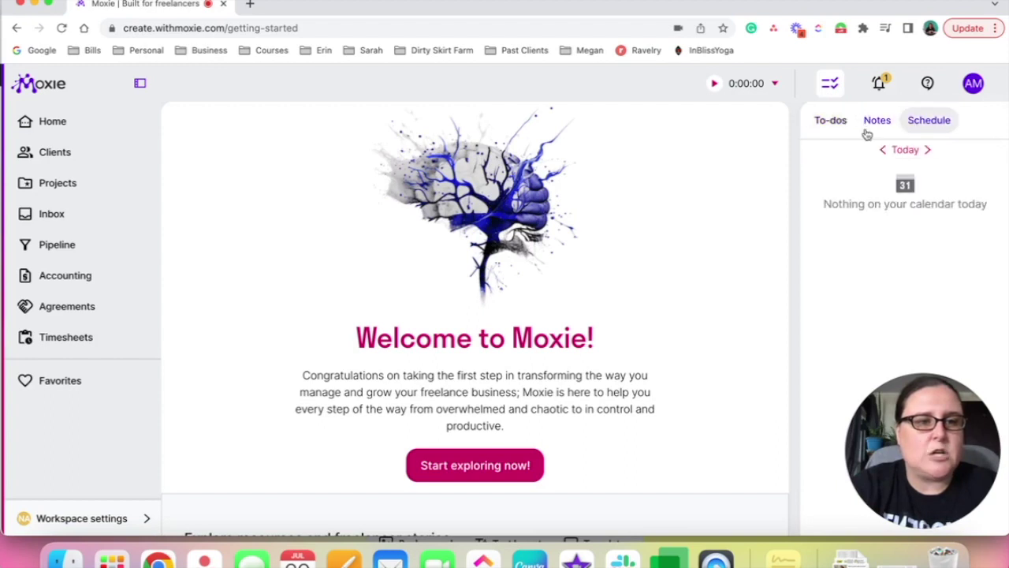
click(827, 130)
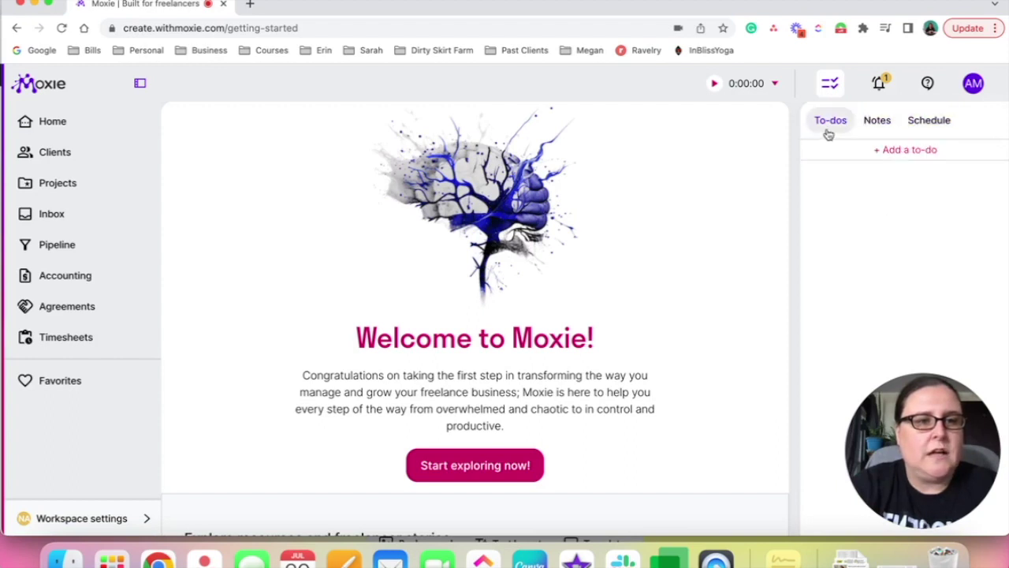
Read the welcome notification, return to the empty To-dos list, and scroll the Getting Started page
click(879, 83)
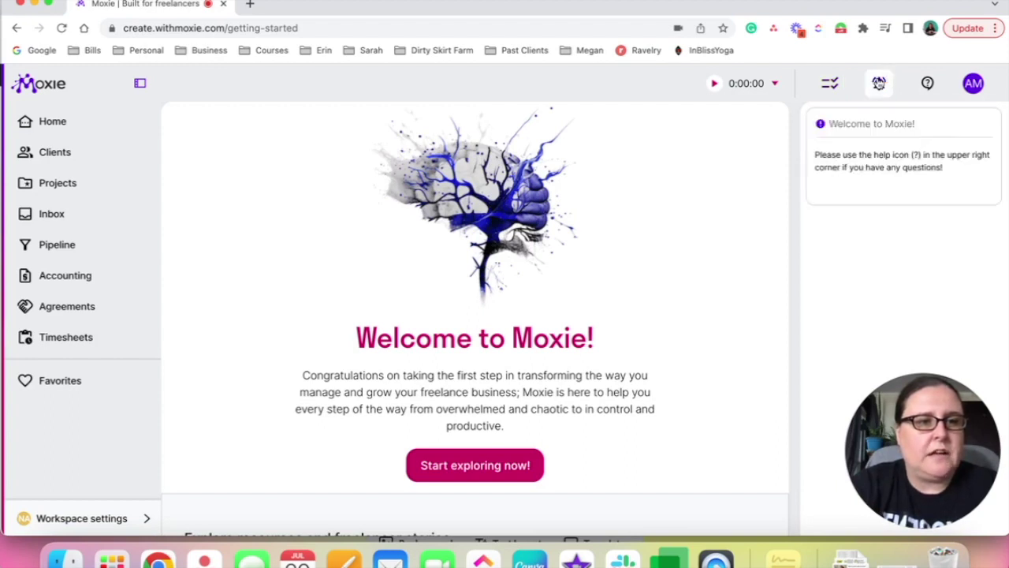
click(830, 83)
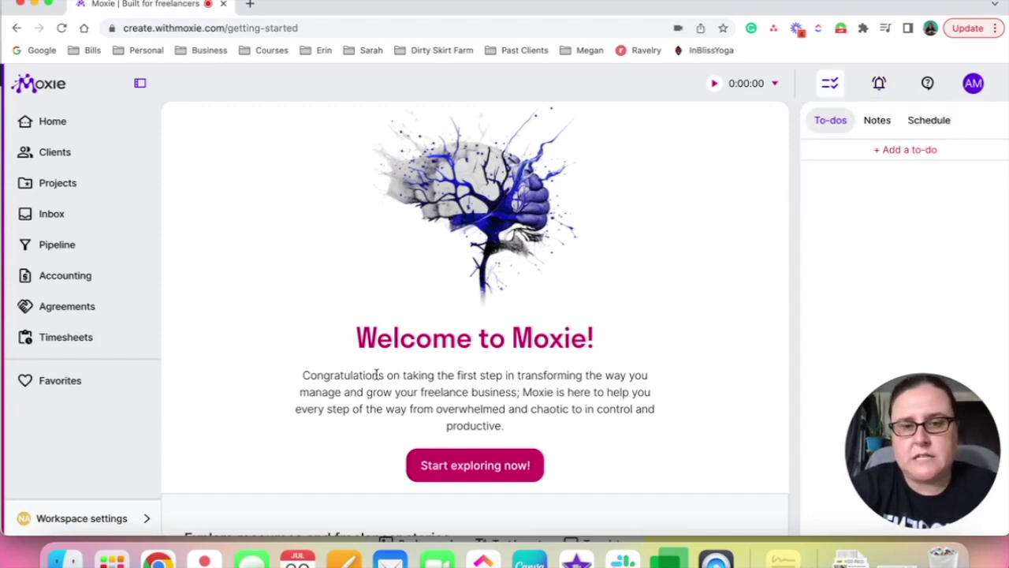
scroll(377, 376, down, 5)
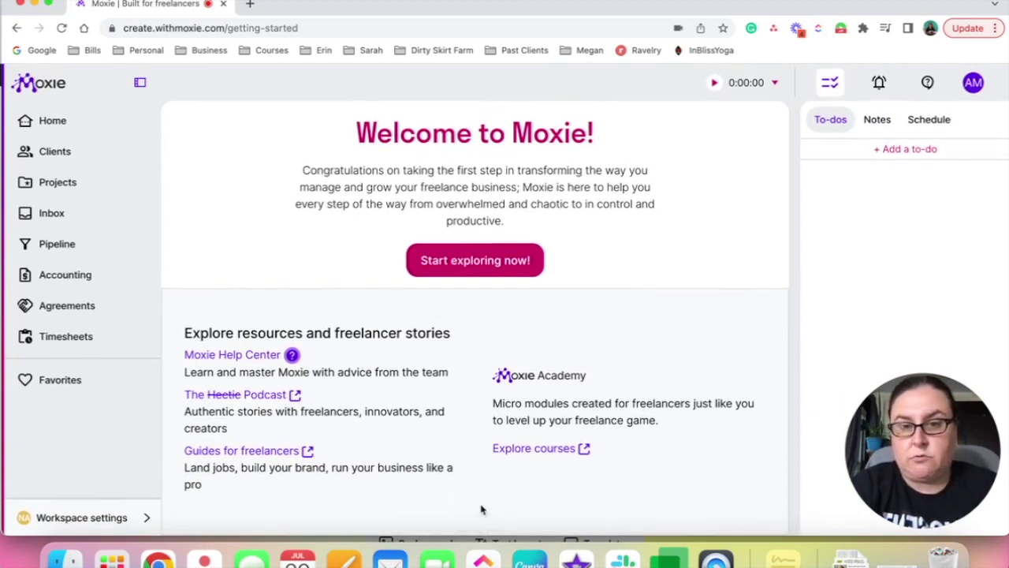
Enter the Home dashboard, scroll through the sample Insights figures, then switch to Focus
click(465, 261)
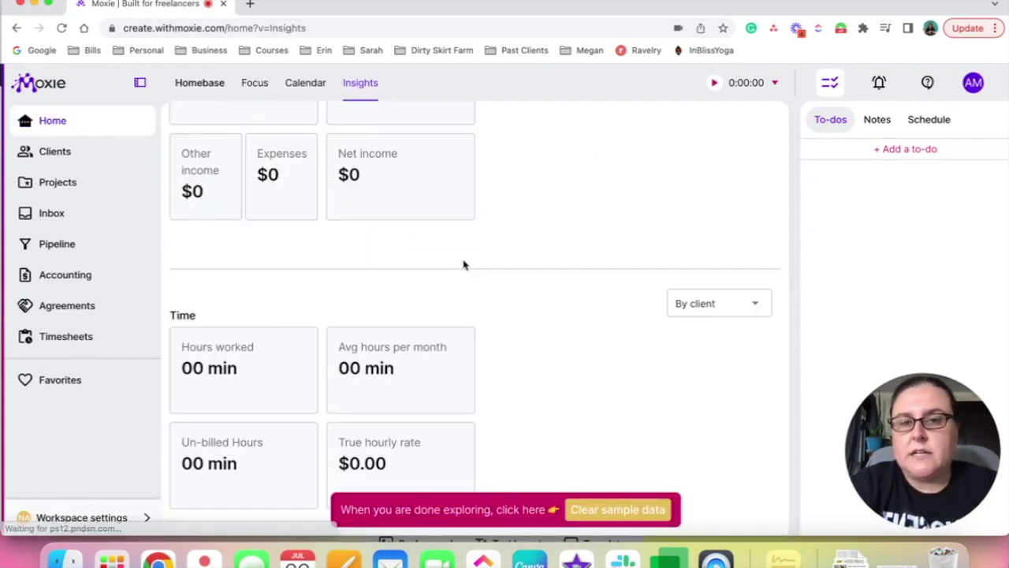
scroll(486, 253, up, 3)
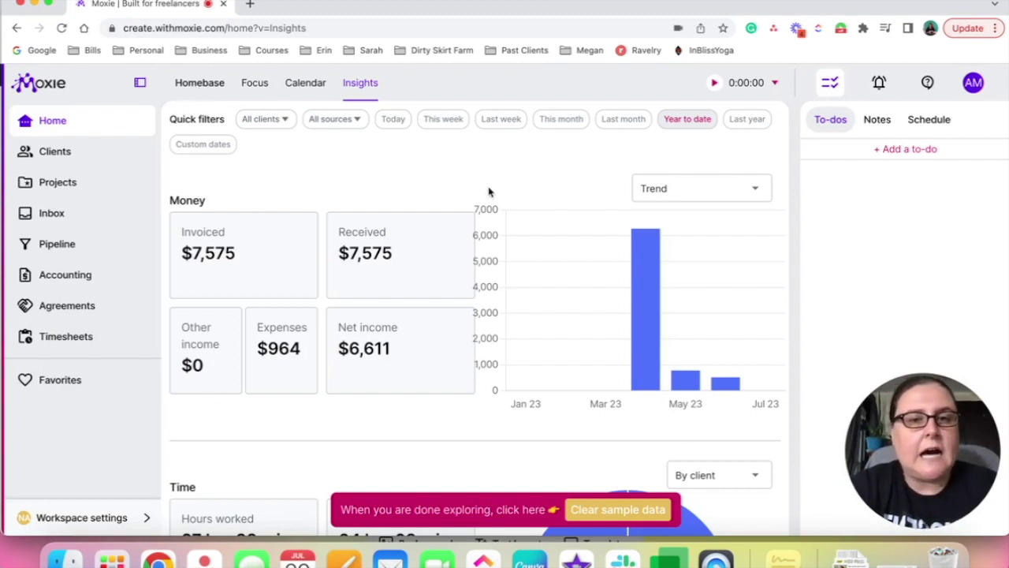
scroll(489, 191, down, 1)
scroll(489, 191, down, 4)
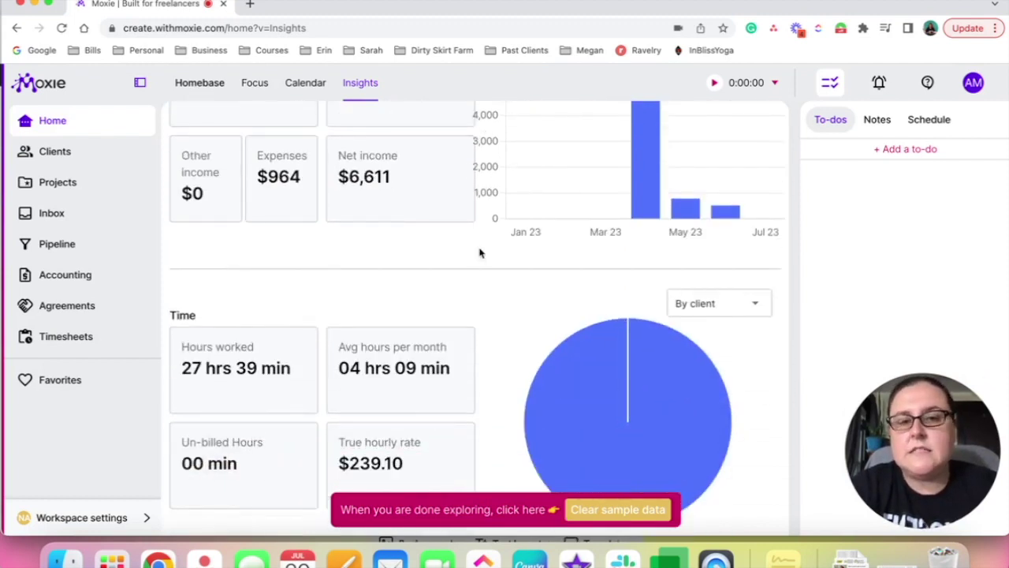
scroll(479, 254, up, 4)
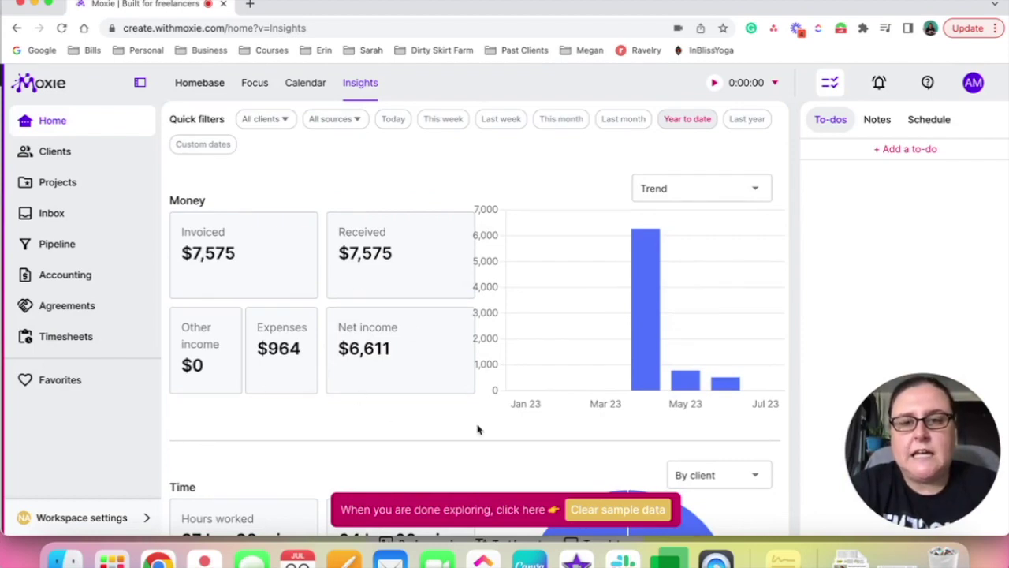
scroll(477, 429, down, 4)
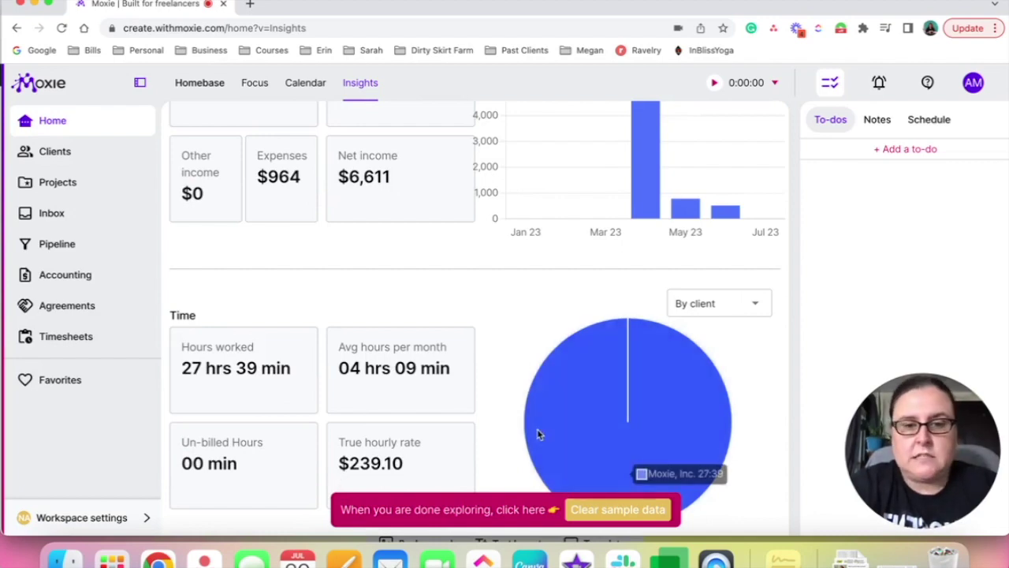
scroll(507, 286, up, 4)
click(255, 82)
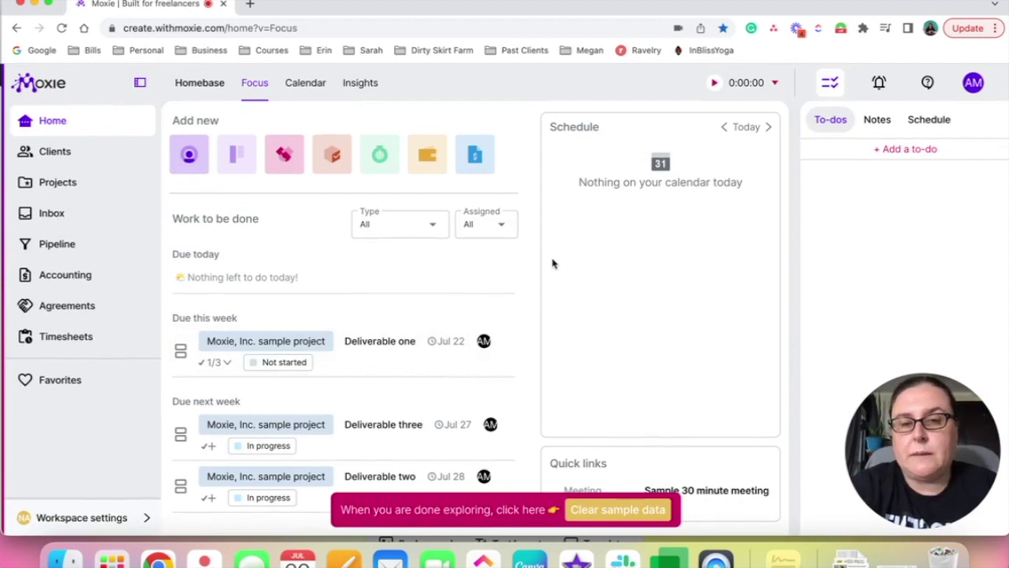
Start and cancel a new project, then switch Home to the July 2023 calendar
scroll(301, 291, down, 2)
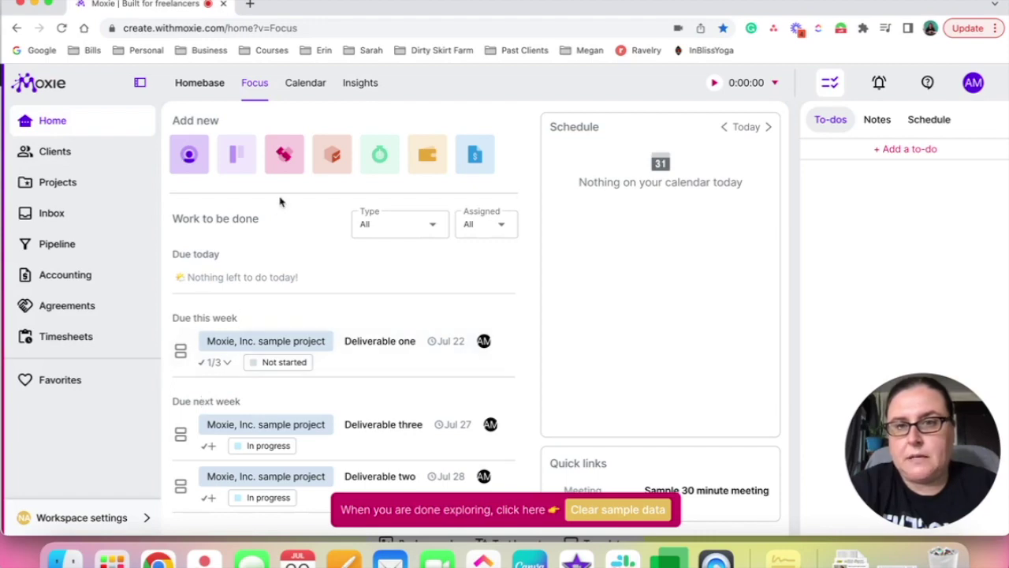
click(235, 153)
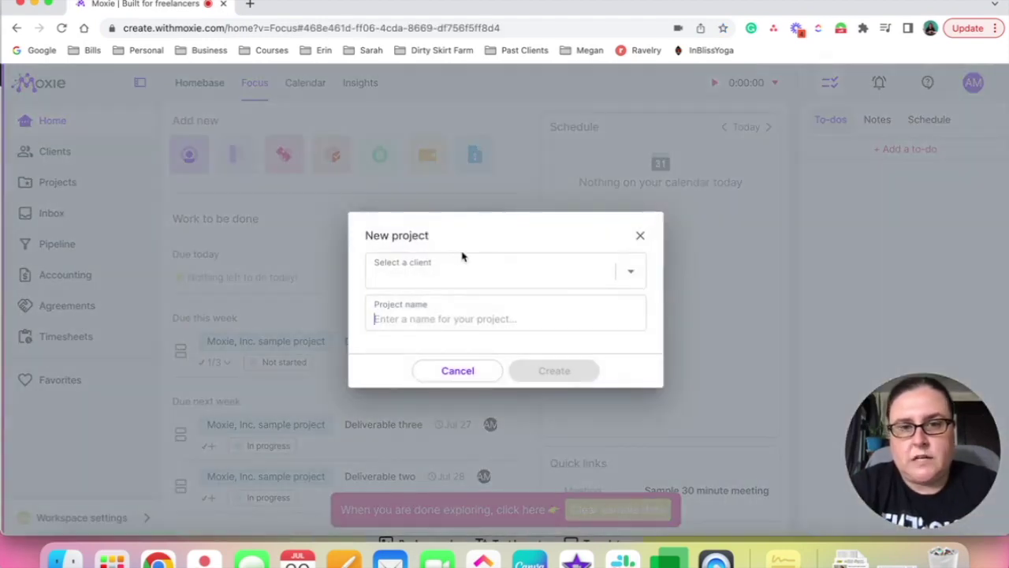
click(421, 380)
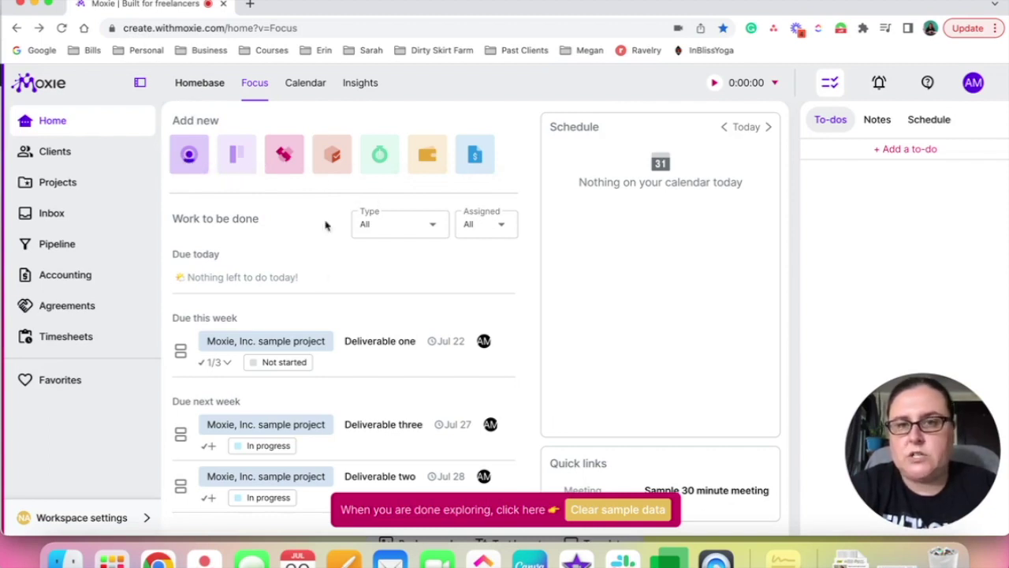
click(307, 90)
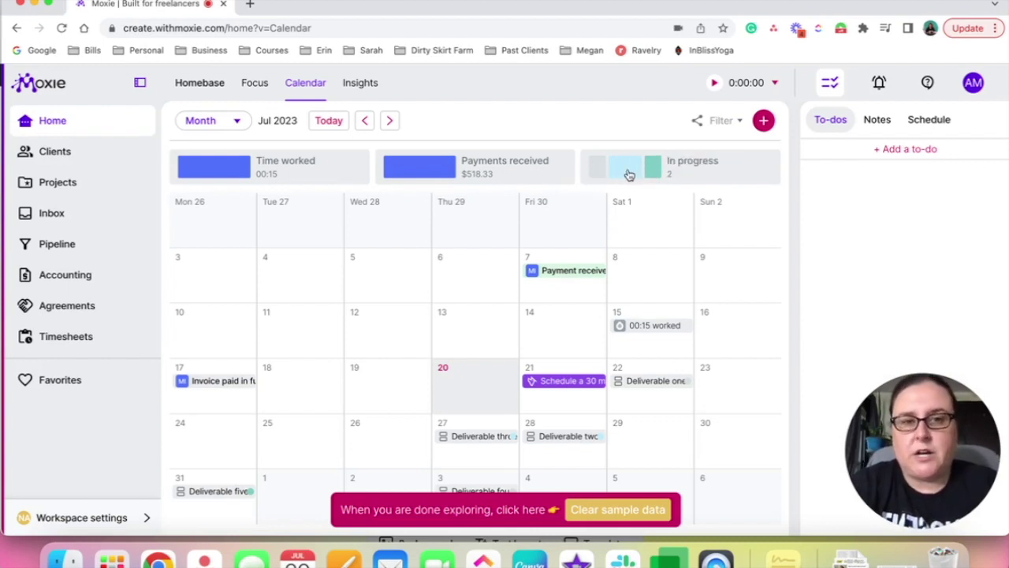
Toggle Home between the Insights figures and the Homebase Focus overview
click(360, 83)
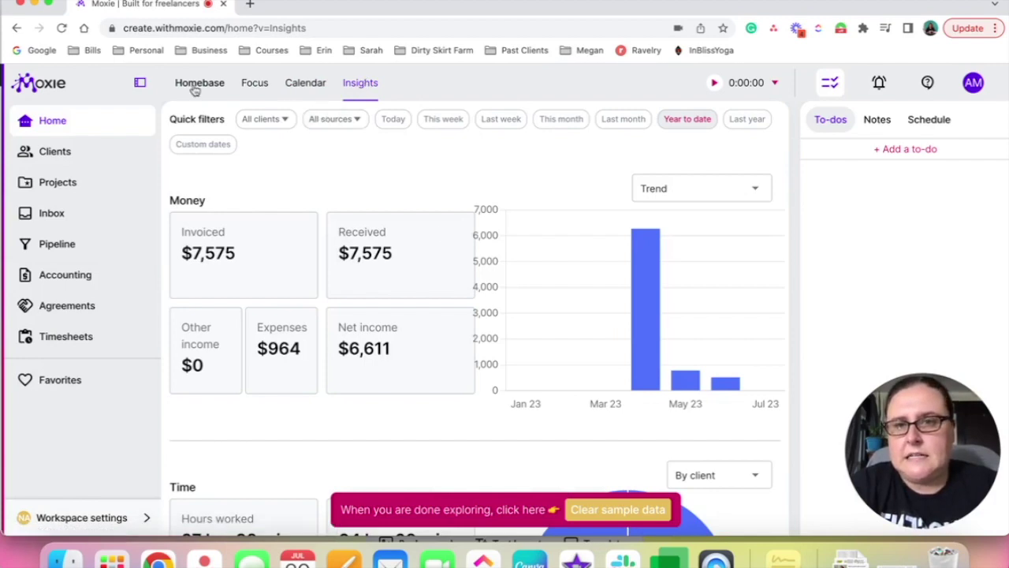
scroll(350, 254, down, 3)
scroll(351, 257, up, 3)
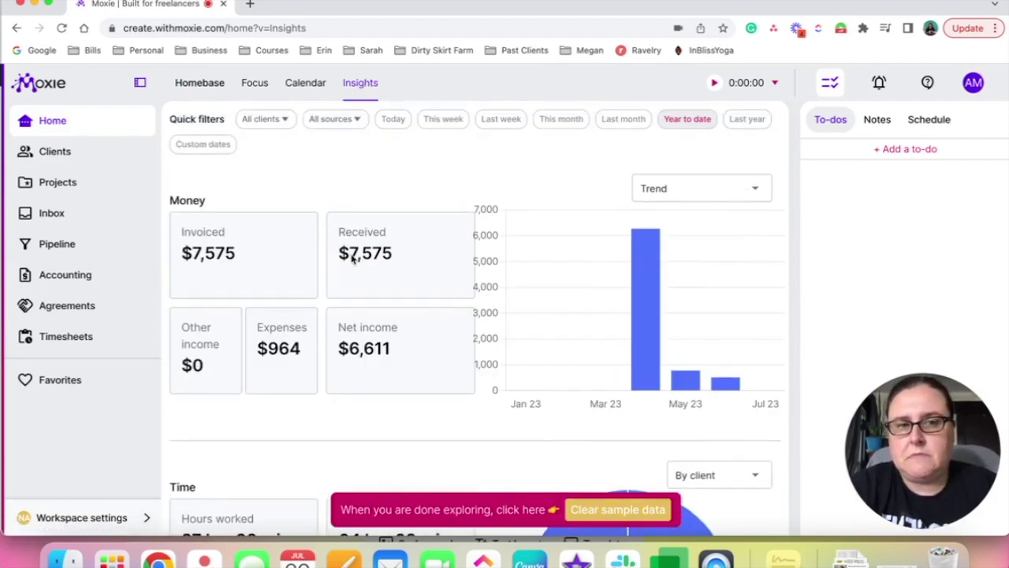
click(210, 82)
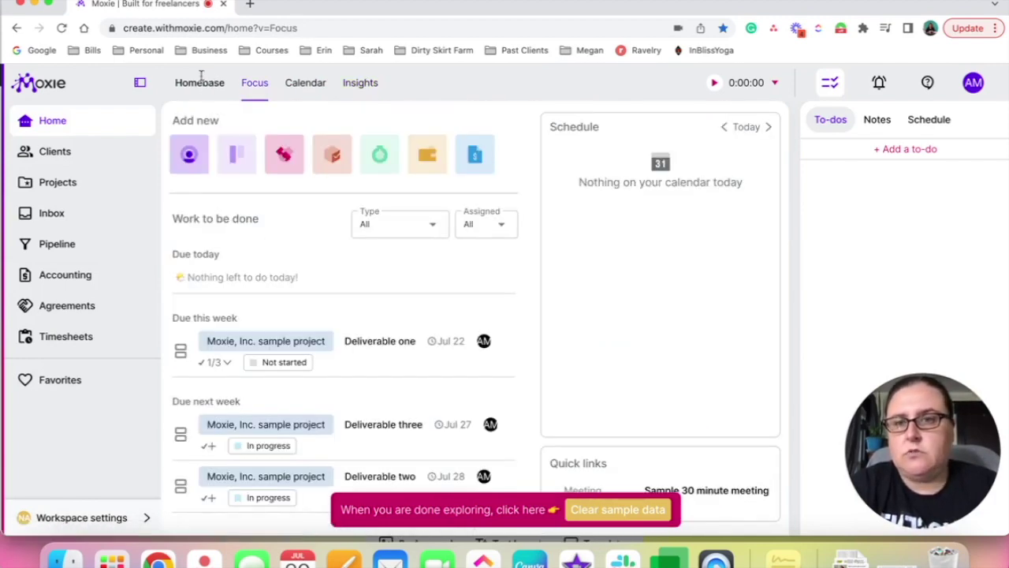
click(360, 85)
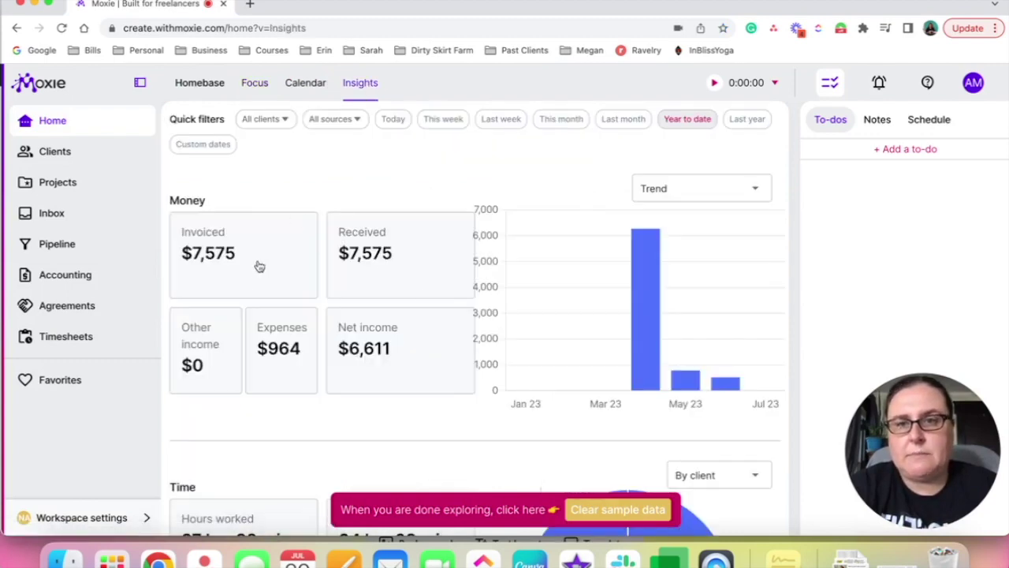
scroll(432, 323, down, 3)
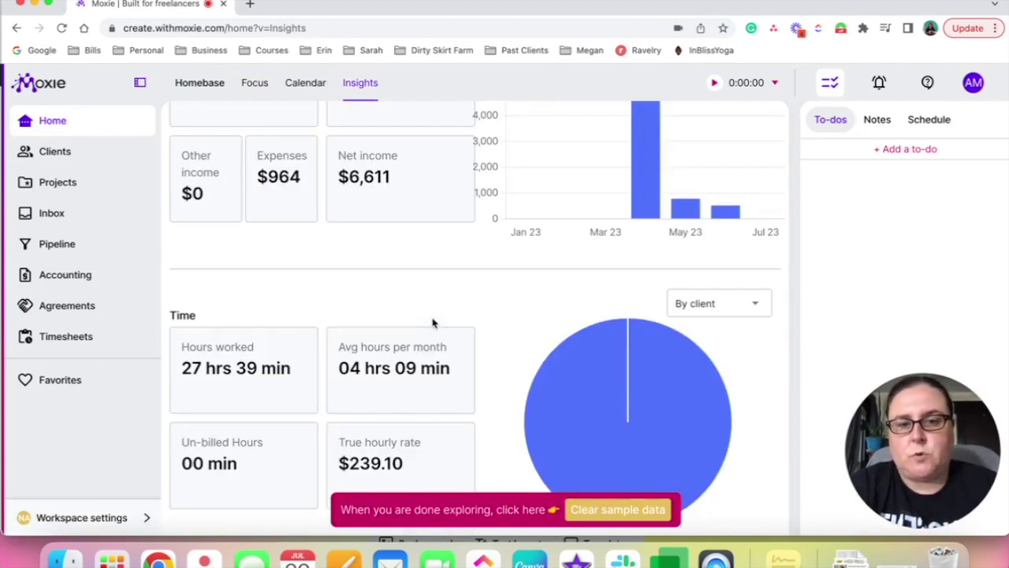
scroll(433, 323, up, 3)
click(205, 85)
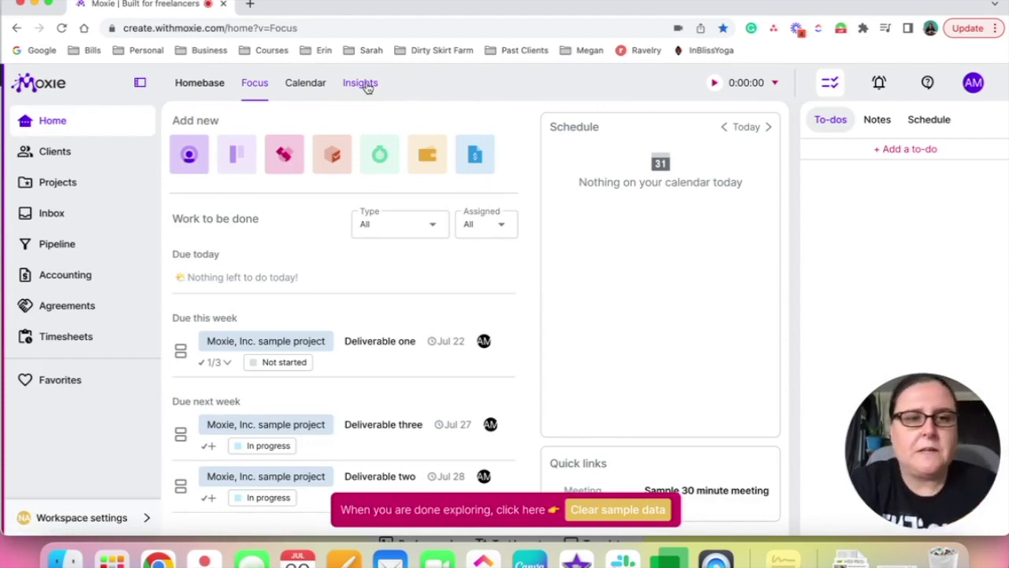
Collapse the sidebar to icons, view the welcome page, and return to Home Focus
click(139, 86)
click(25, 85)
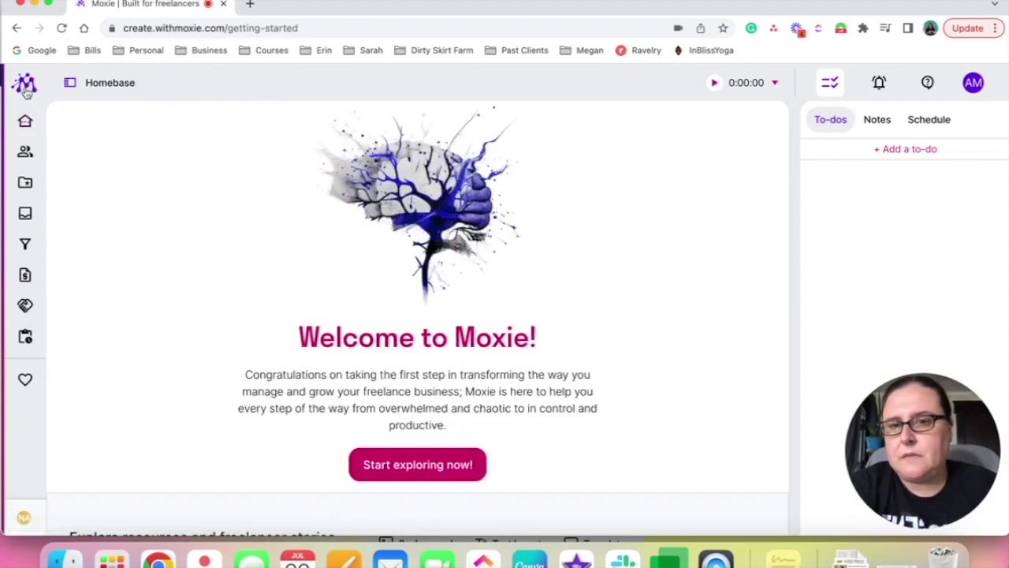
click(25, 124)
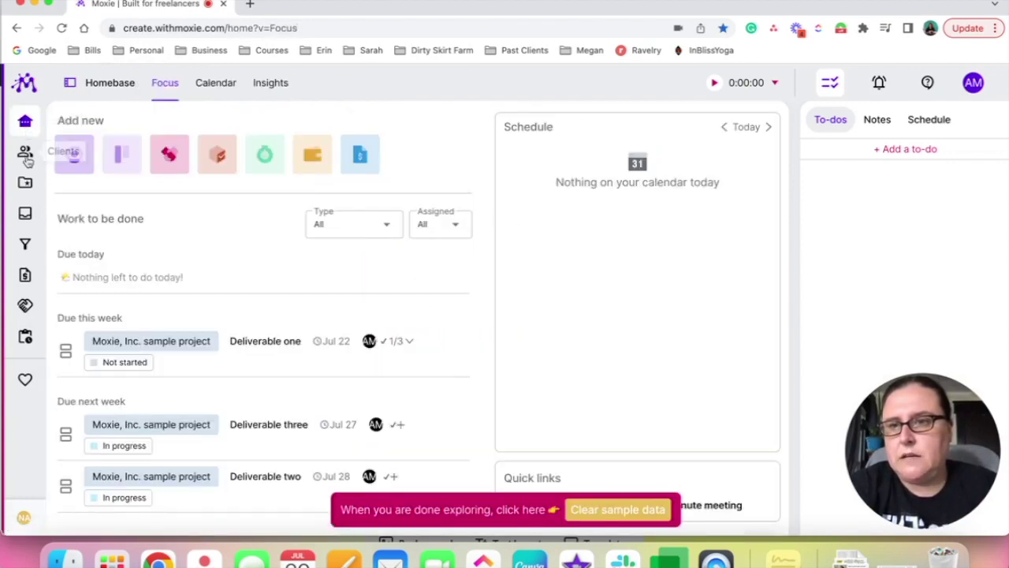
Check the Moxie, Inc. client's actions menu in Clients, then start a new client/prospect form
click(26, 154)
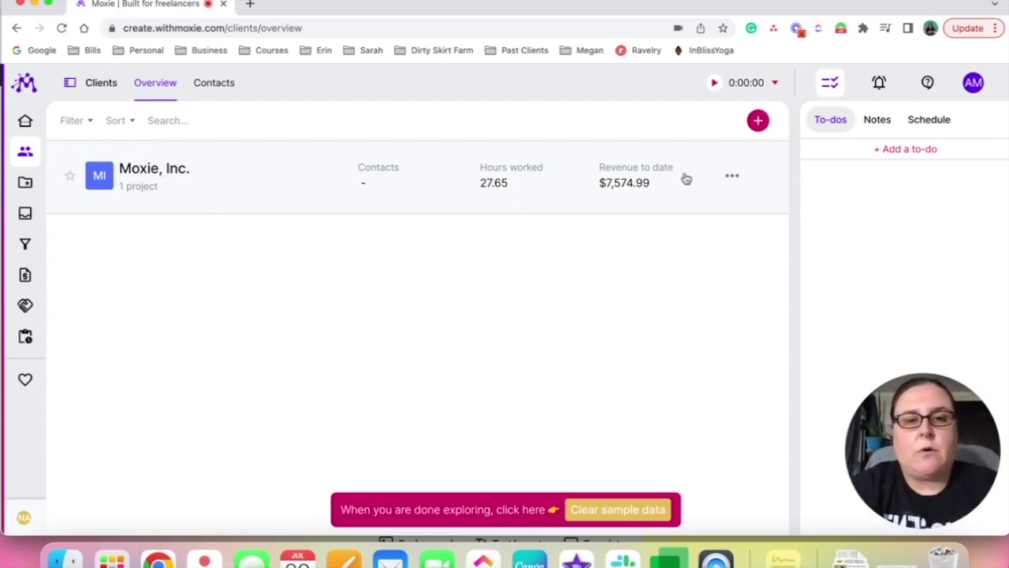
click(732, 175)
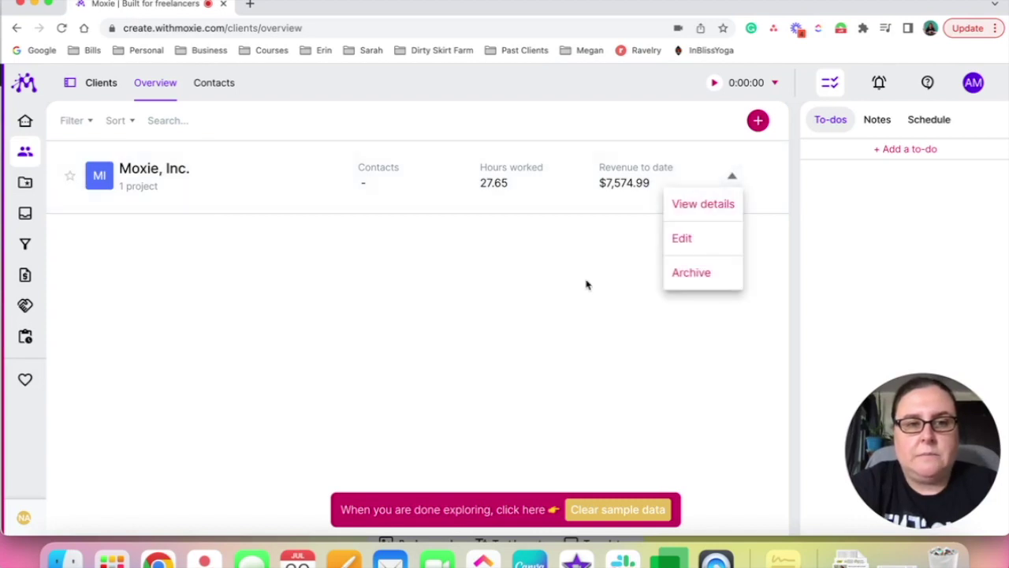
click(626, 271)
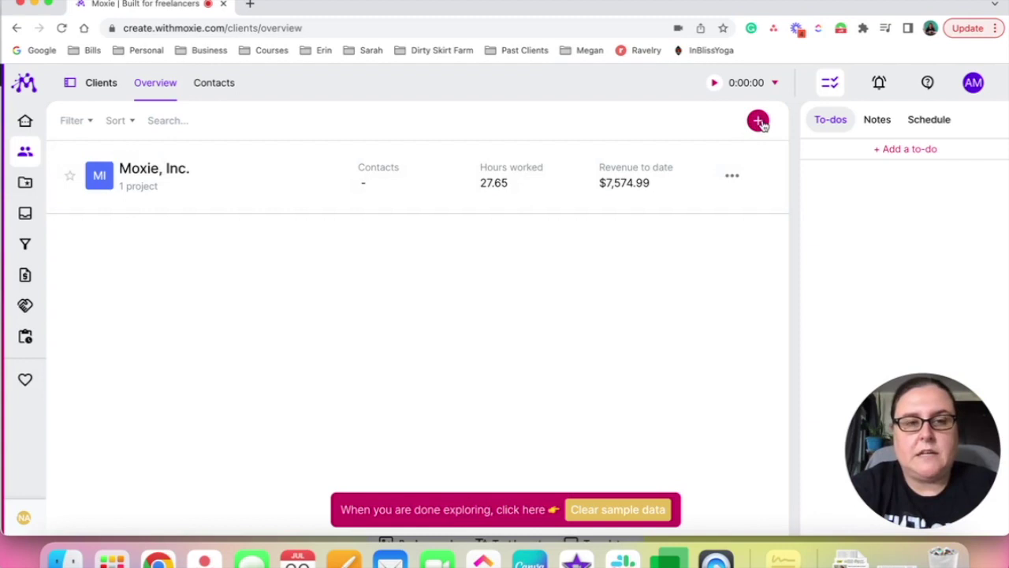
click(758, 121)
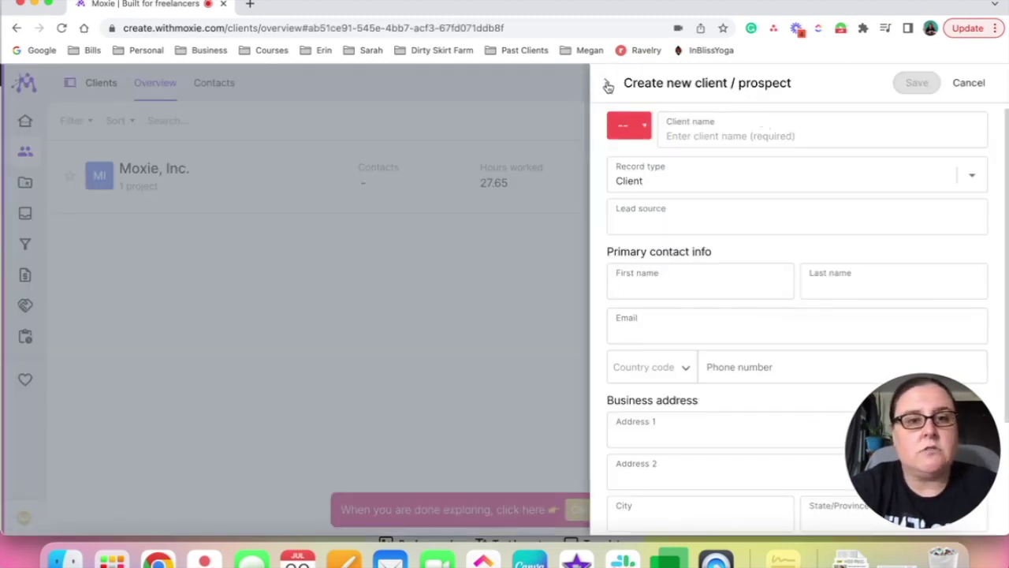
Scroll through the Create new client form, close it unsaved, and go to Projects
scroll(655, 258, down, 3)
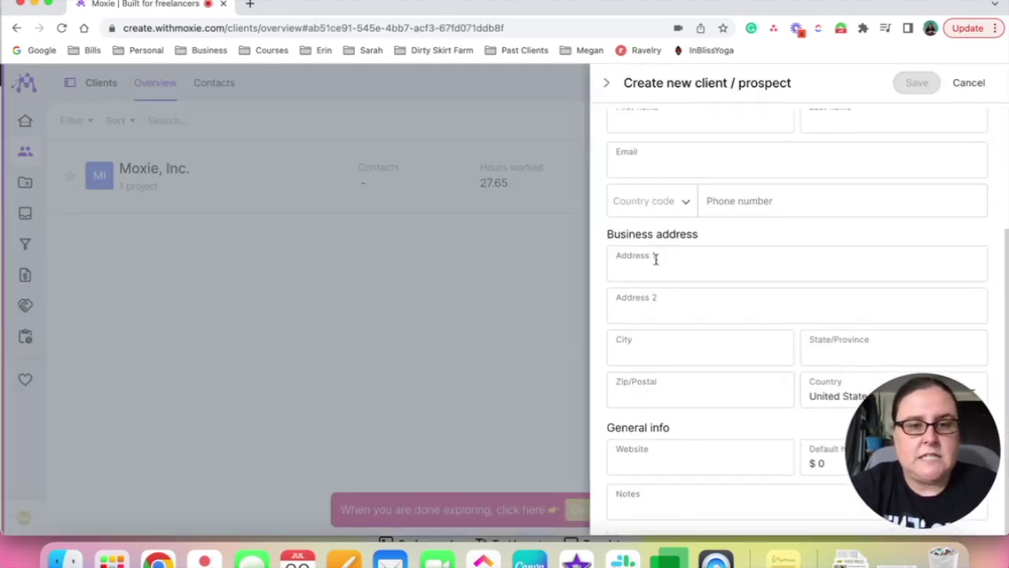
scroll(656, 258, up, 3)
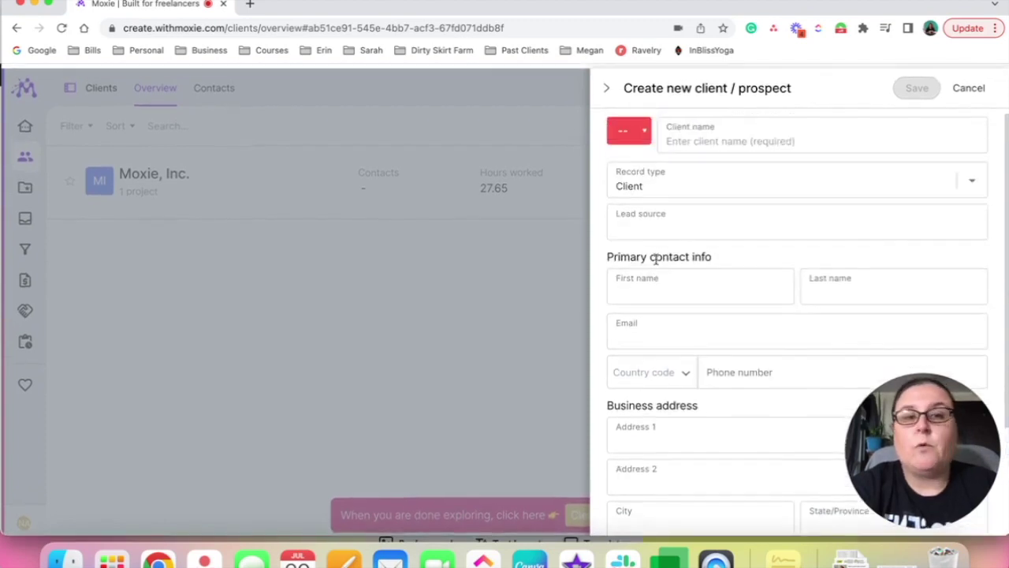
click(606, 88)
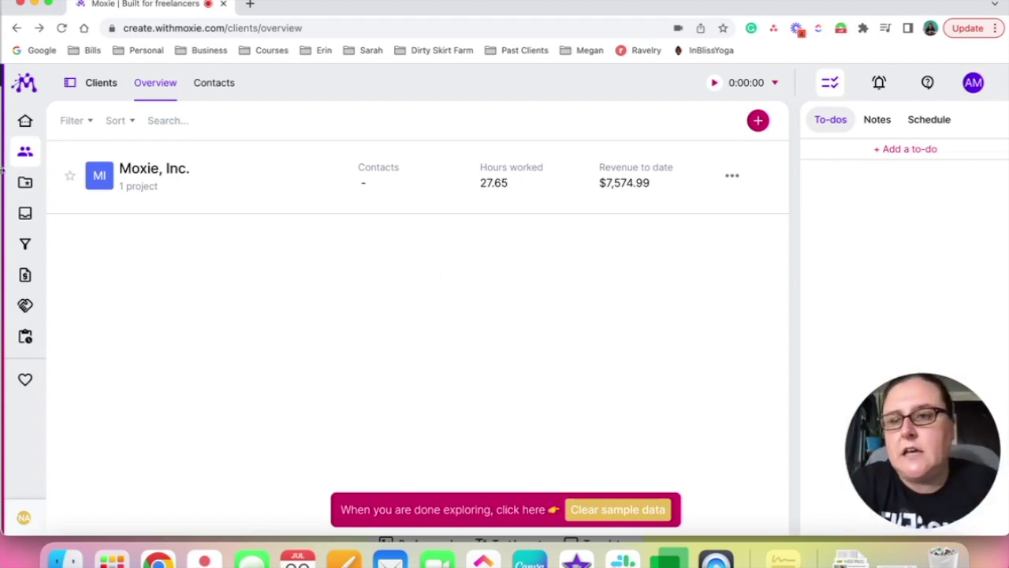
click(26, 181)
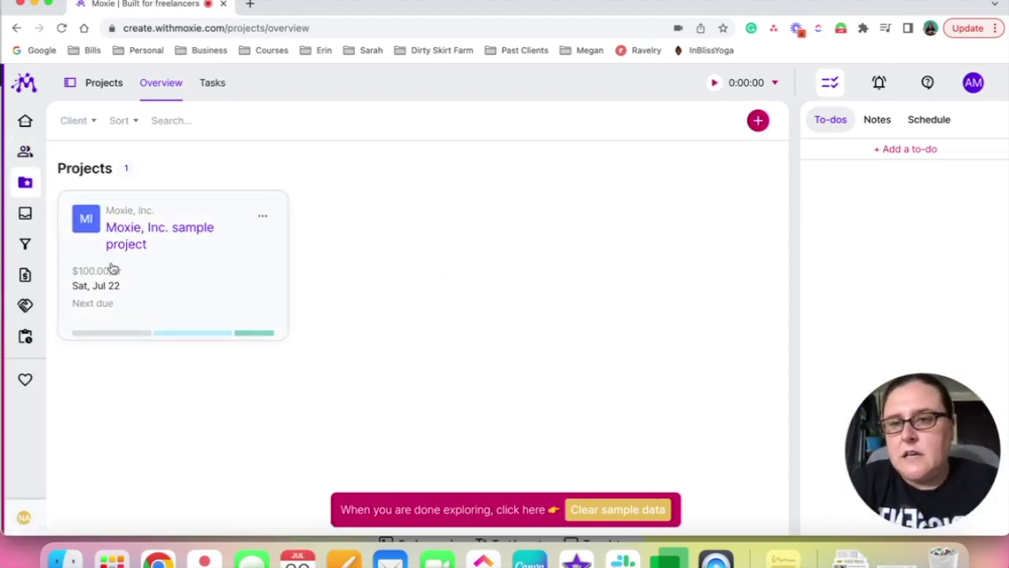
Open the Moxie, Inc. sample project and scroll its overview insights
click(142, 230)
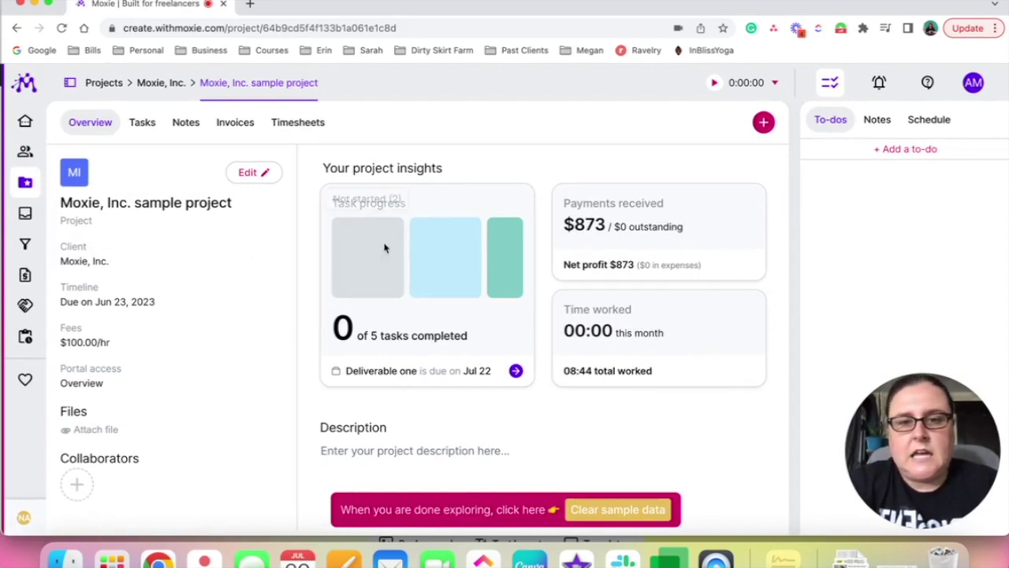
scroll(550, 450, down, 1)
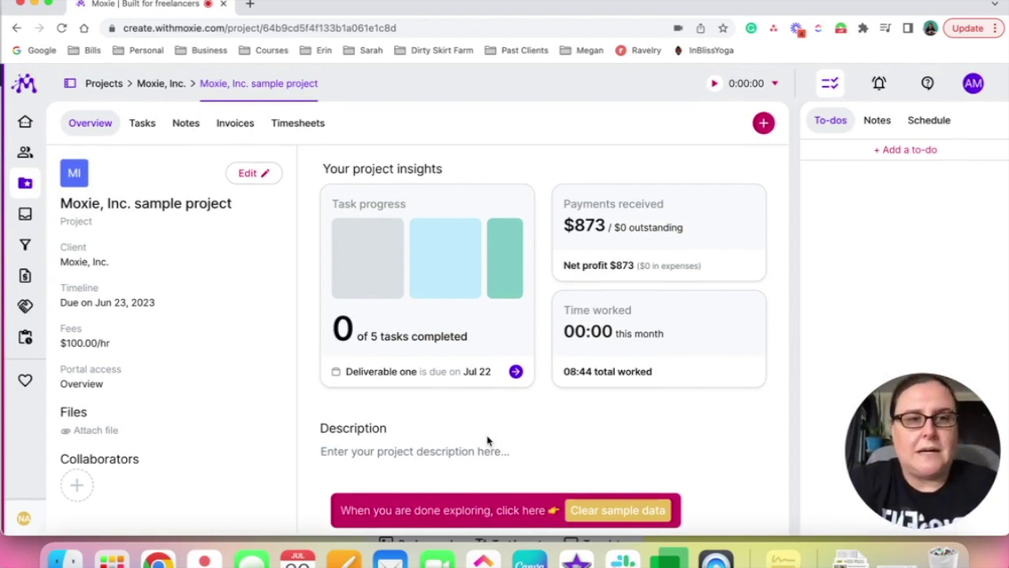
click(143, 124)
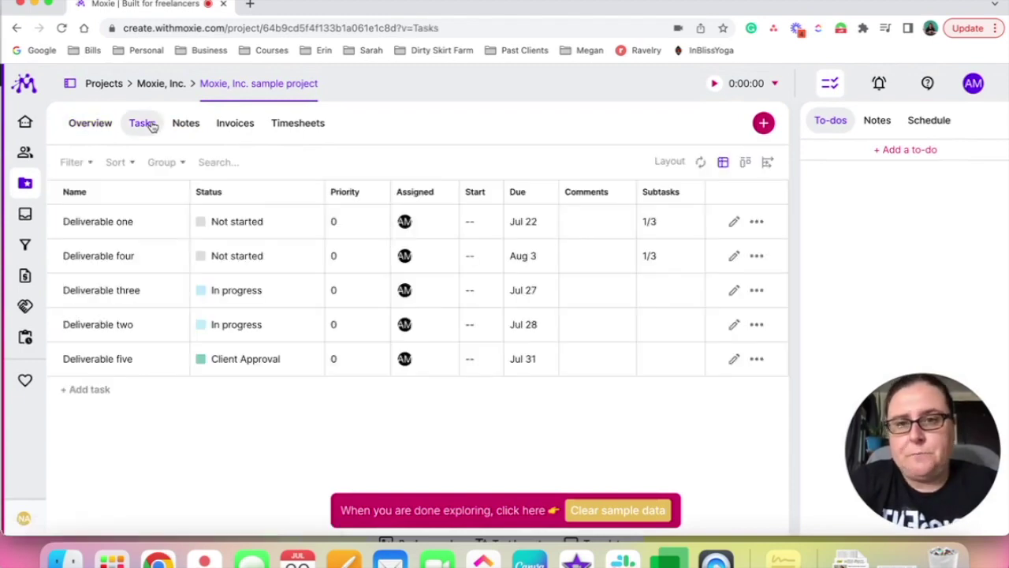
click(416, 227)
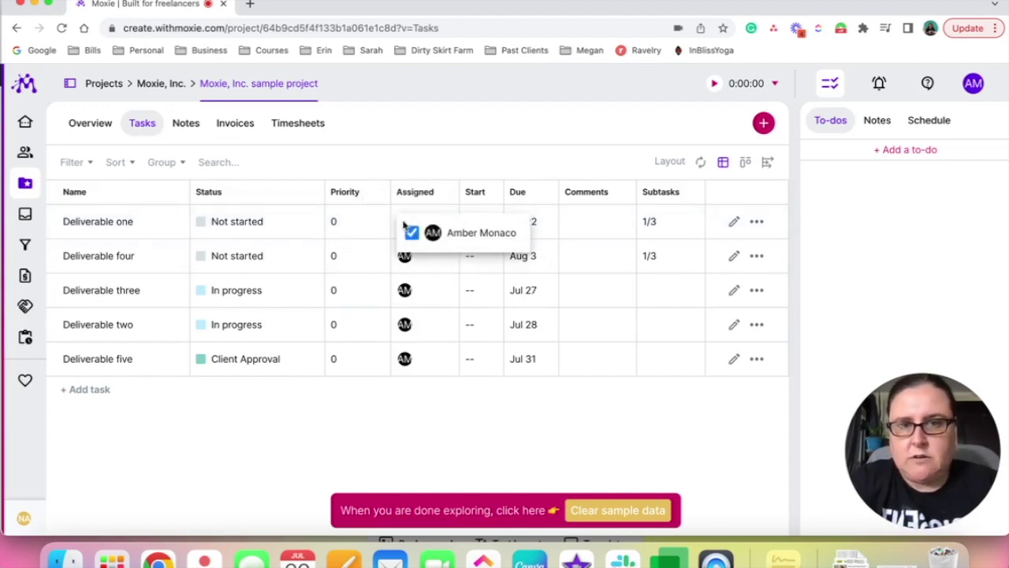
click(432, 161)
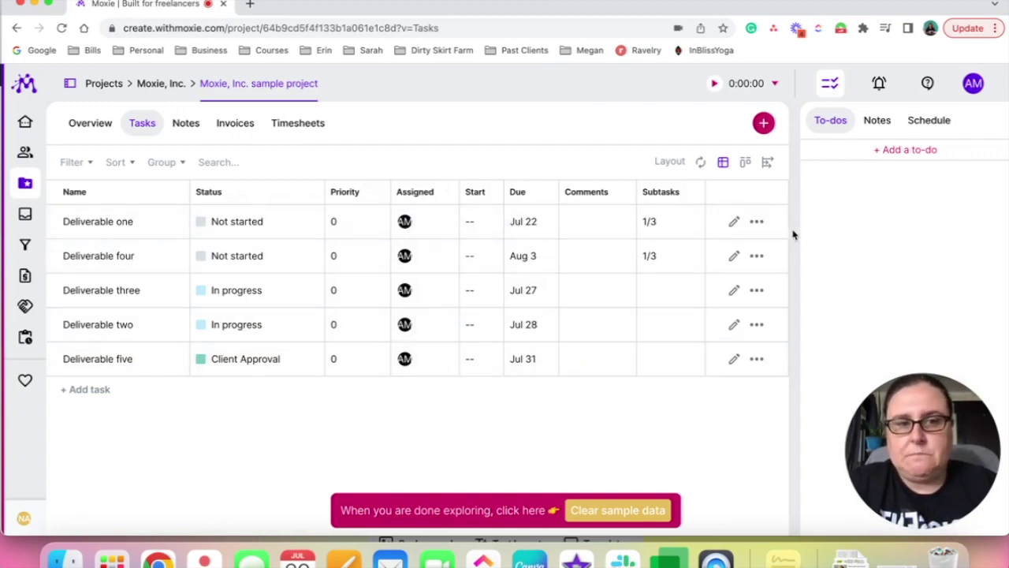
click(187, 133)
click(228, 130)
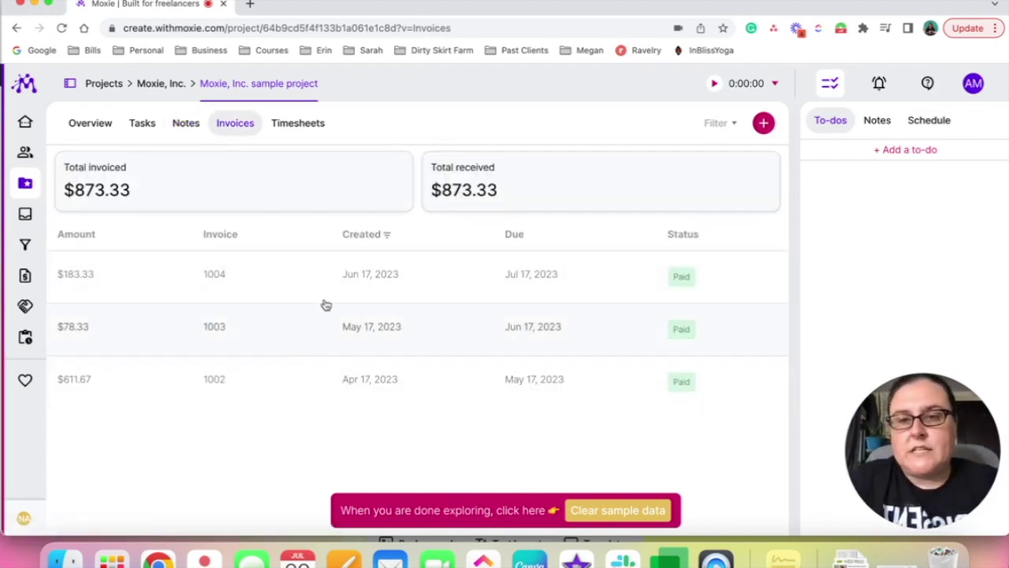
click(291, 125)
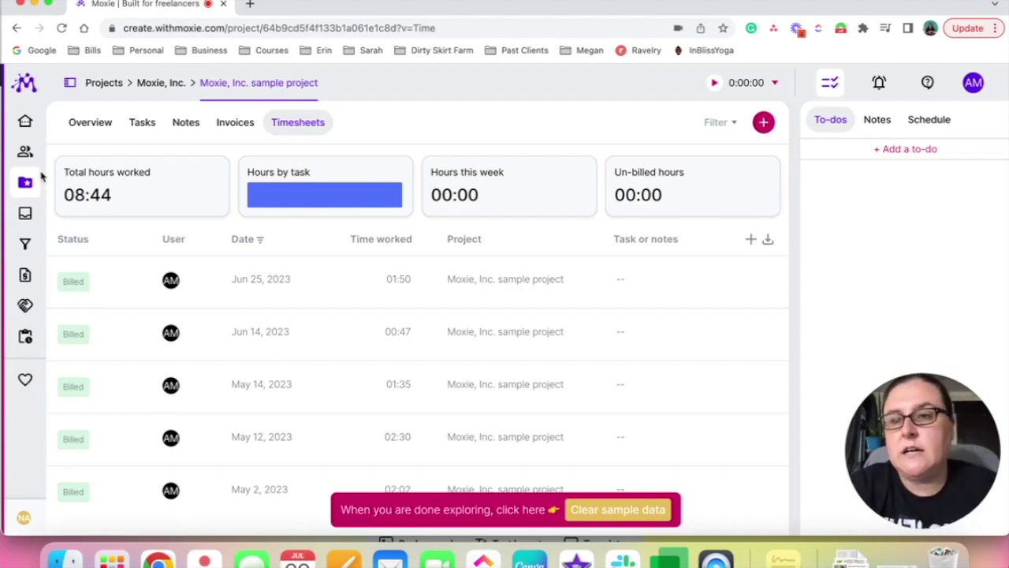
click(91, 124)
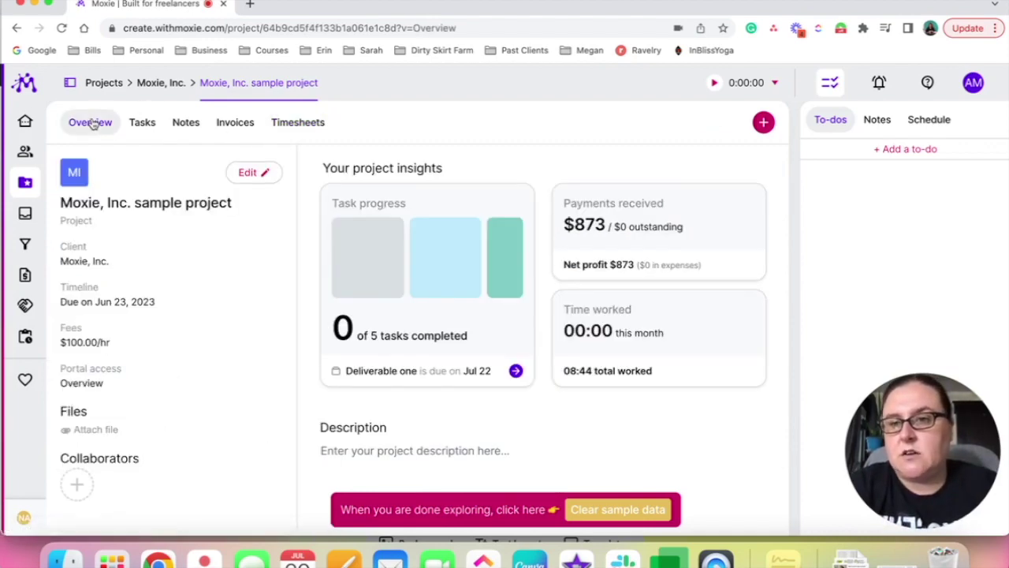
Open the Inbox, start a new message, and decline connecting a mailbox
click(22, 212)
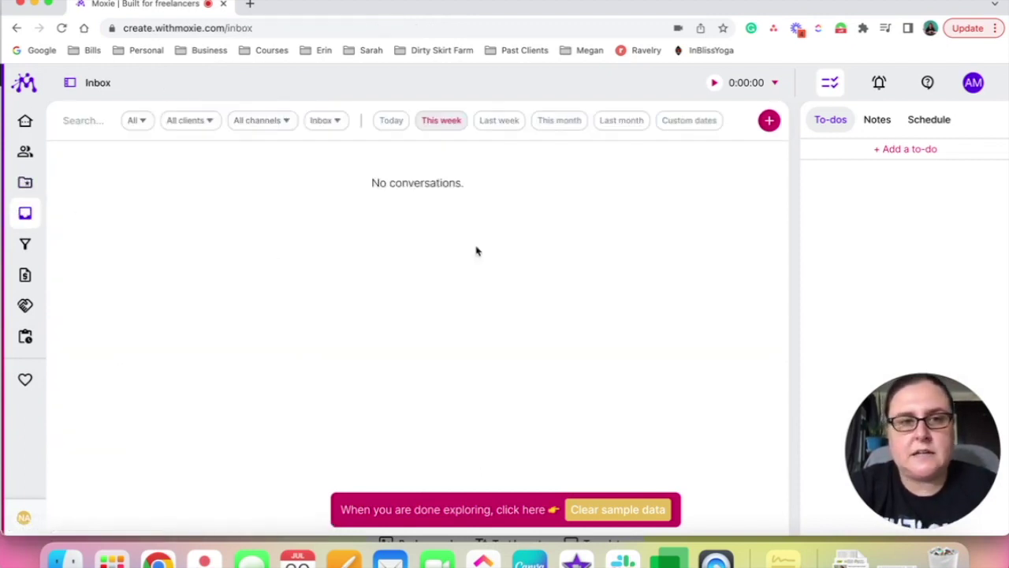
click(769, 121)
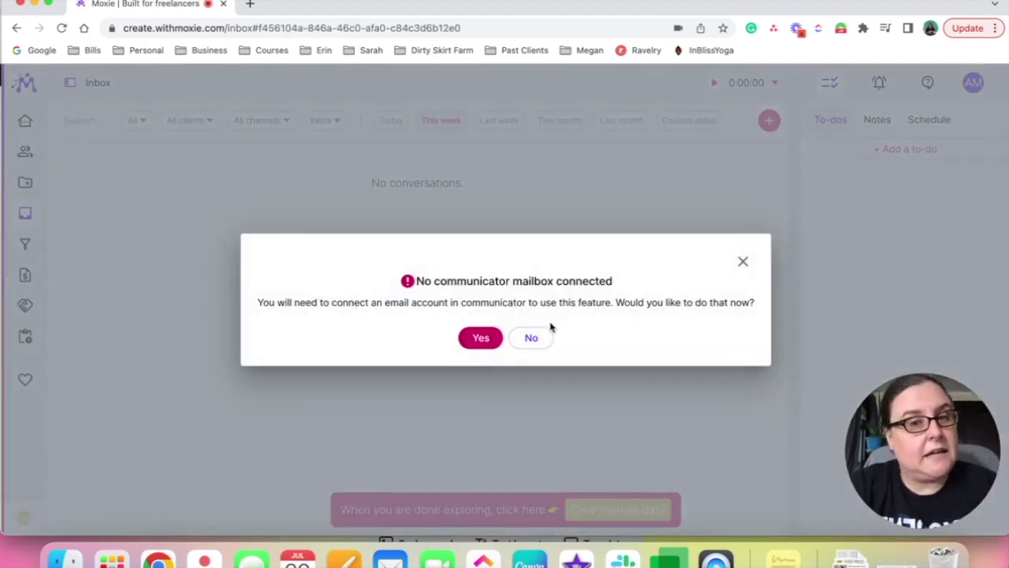
click(743, 263)
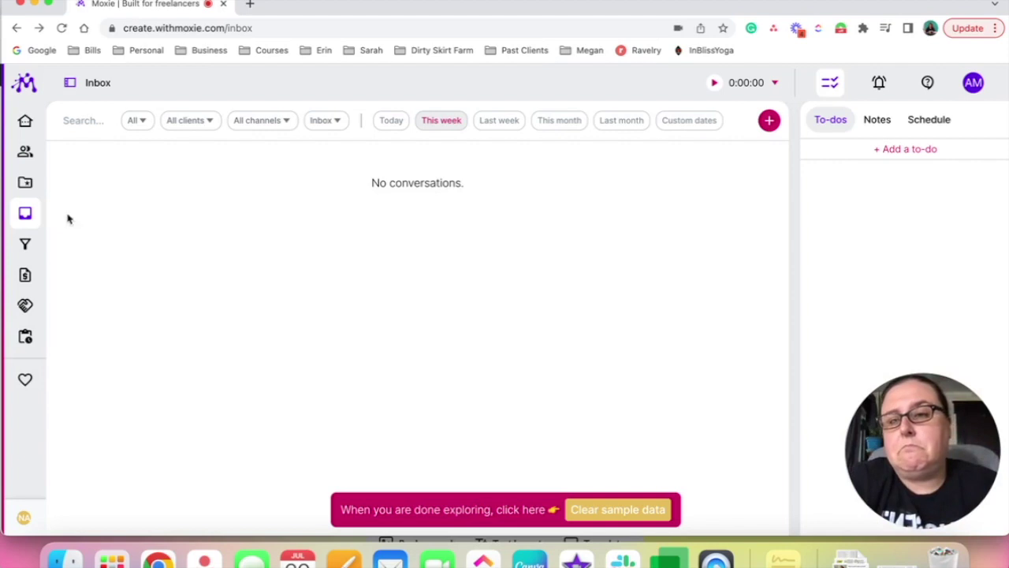
Open the Pipeline and switch between the Forecast and Opportunities tabs
click(24, 245)
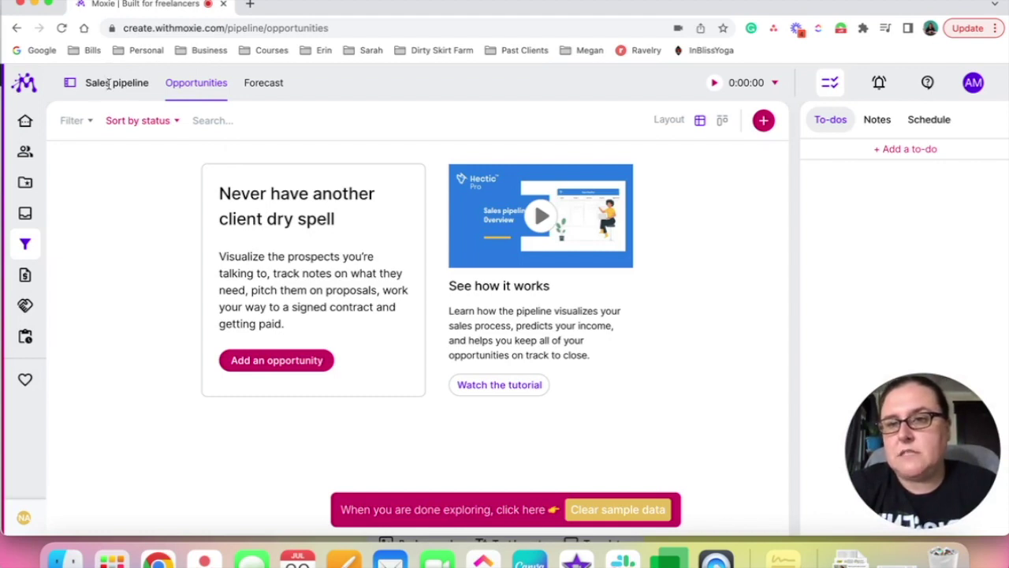
click(263, 82)
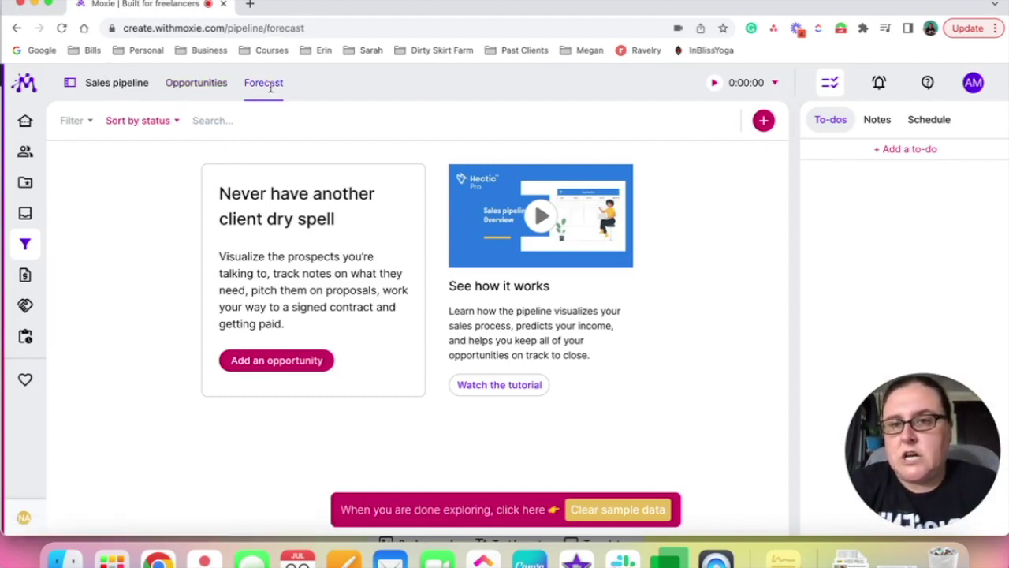
click(190, 84)
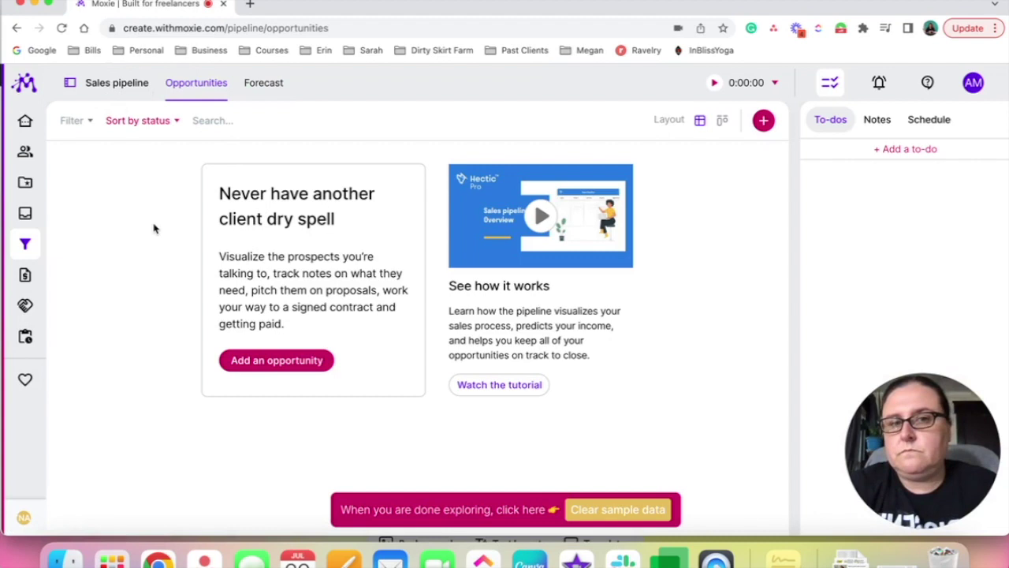
Add a blank Inquiry-stage opportunity, close its details unchanged, then open Accounting Invoices
click(763, 120)
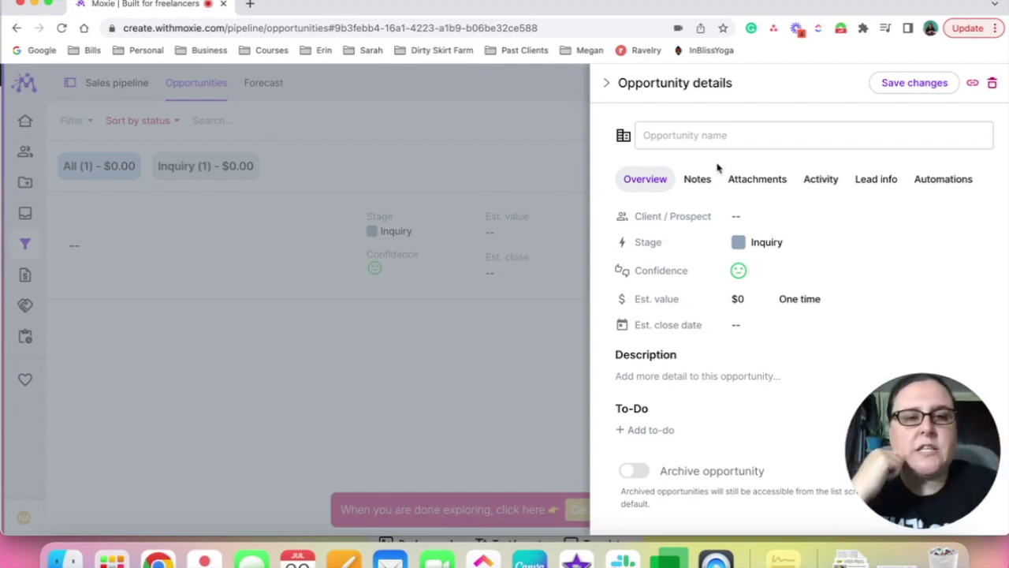
click(755, 246)
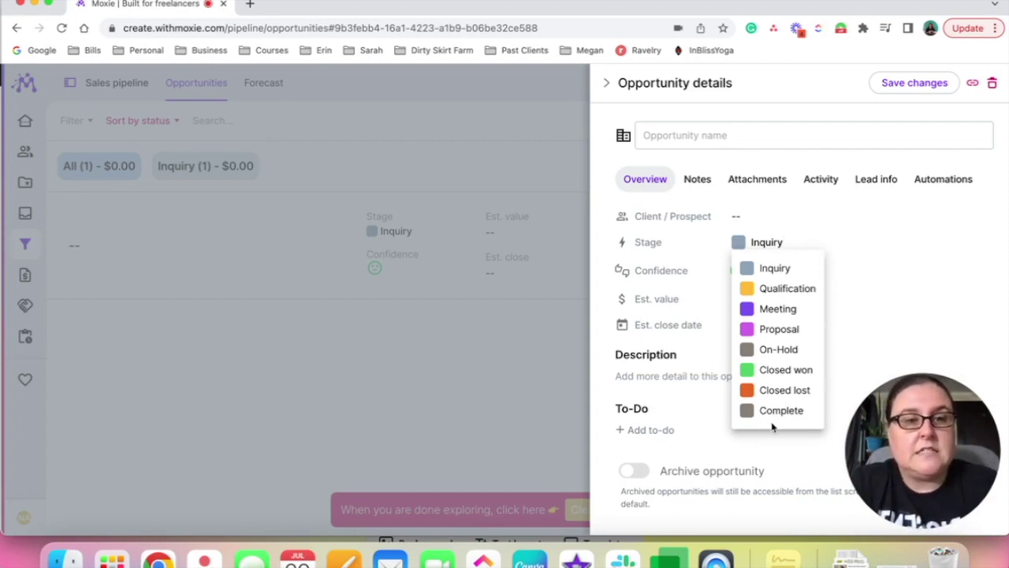
click(866, 243)
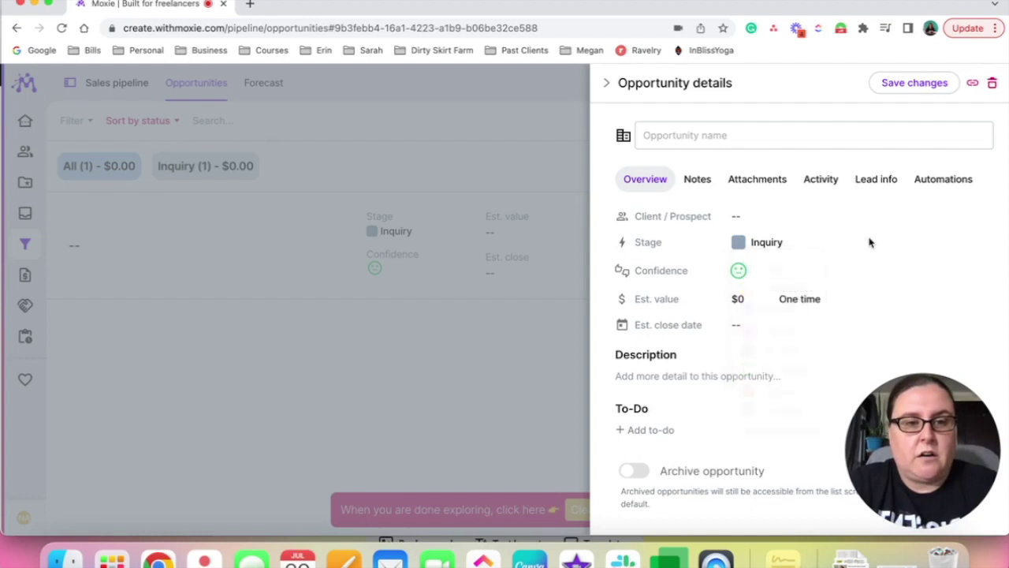
scroll(667, 373, down, 1)
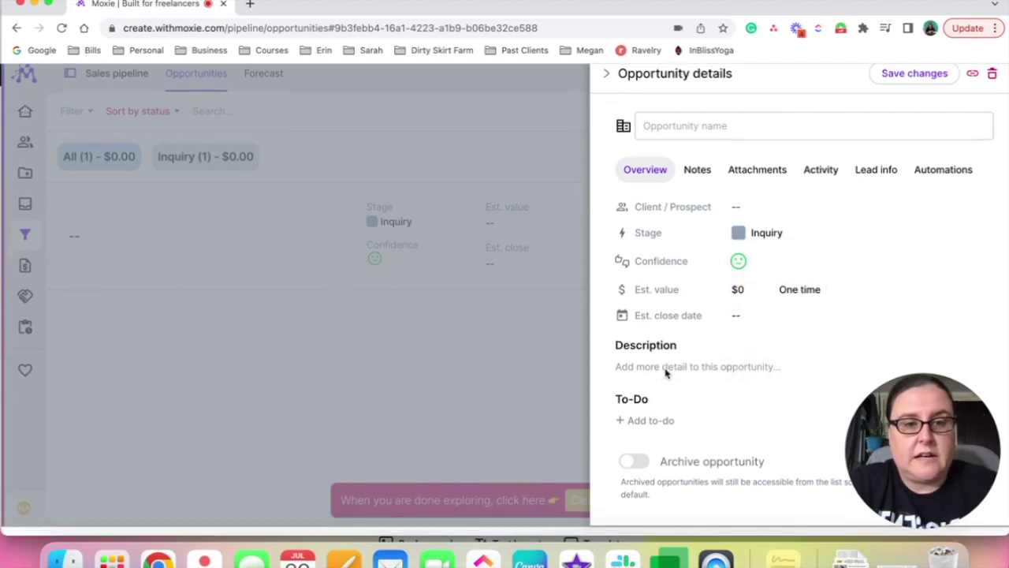
click(606, 81)
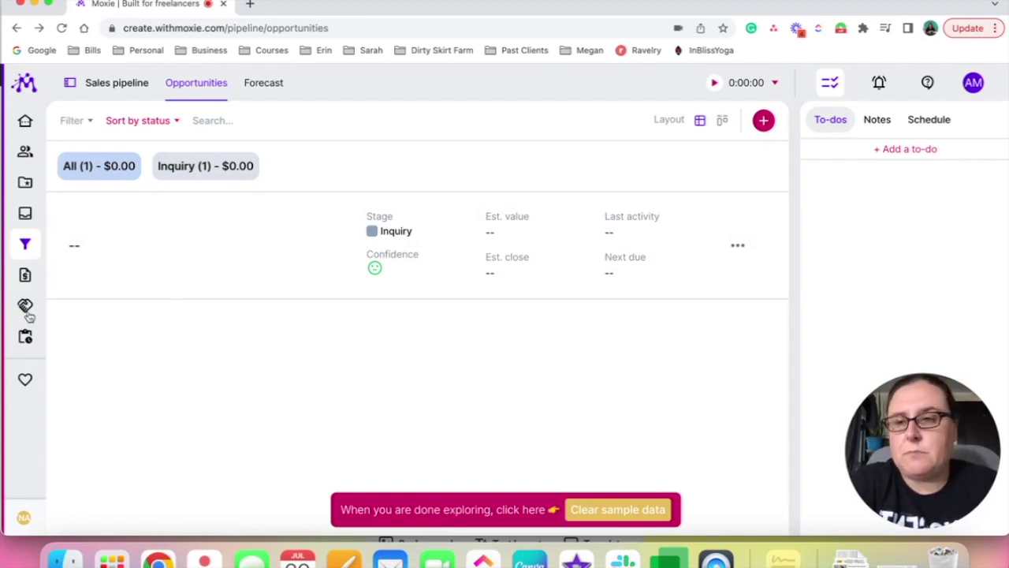
click(25, 276)
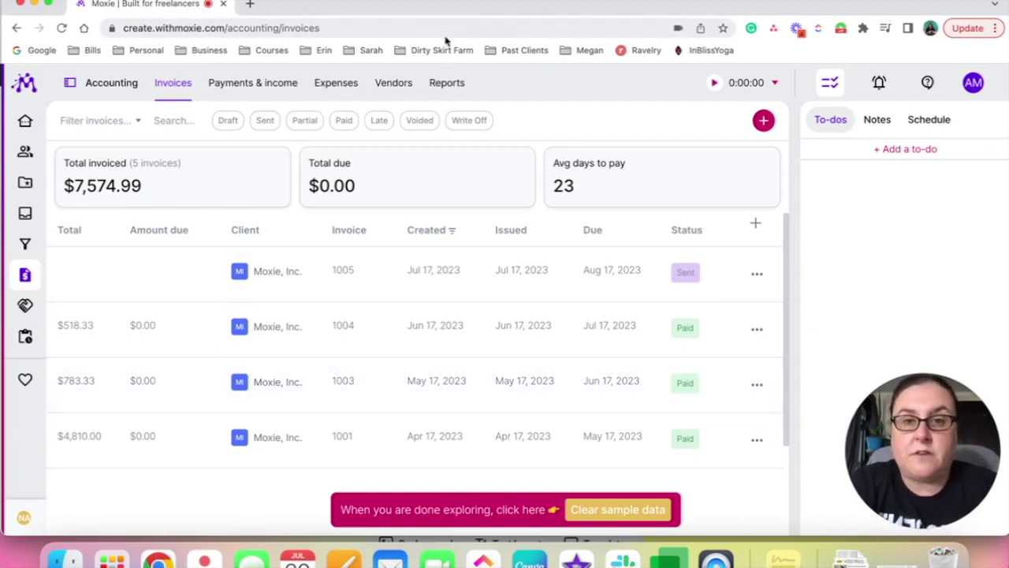
Open the accounting reports chart and set its date range to the full year 2023
click(445, 82)
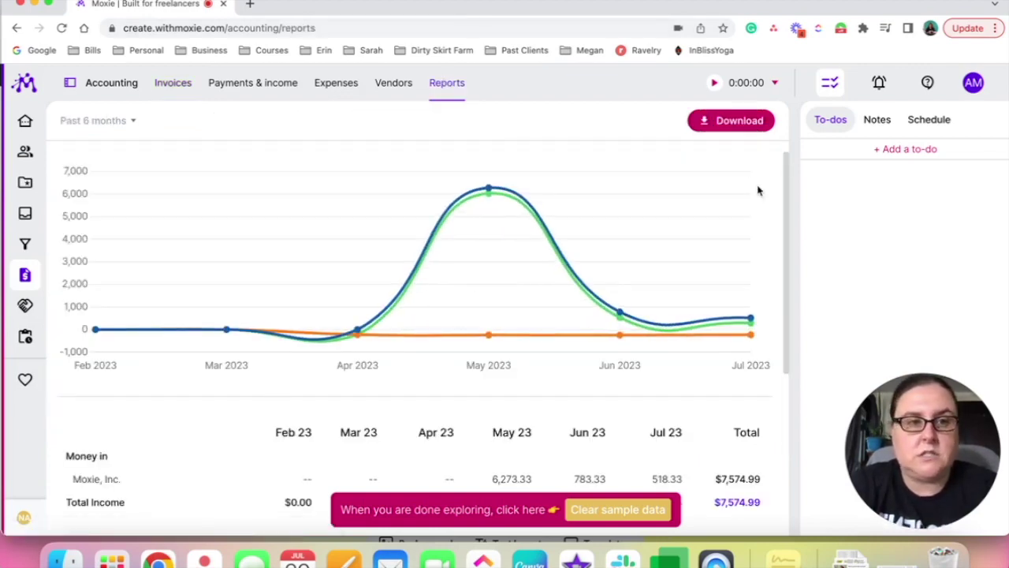
scroll(471, 318, down, 5)
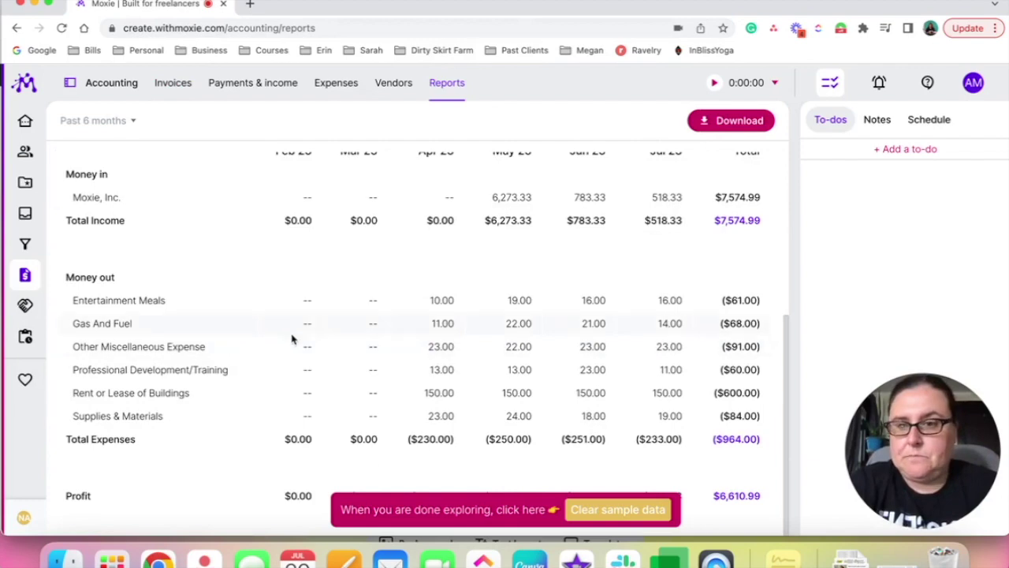
scroll(254, 444, up, 5)
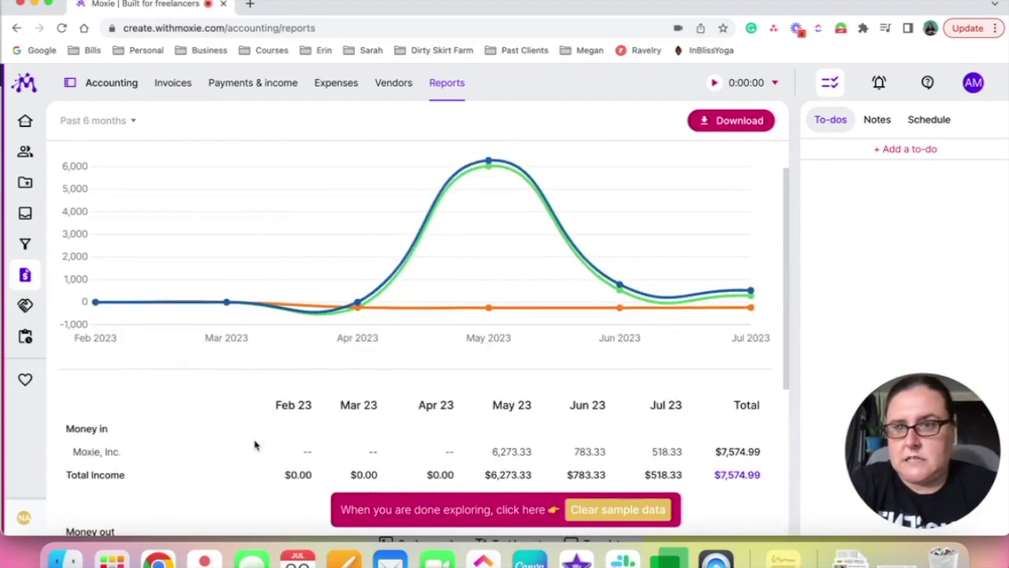
scroll(254, 445, down, 2)
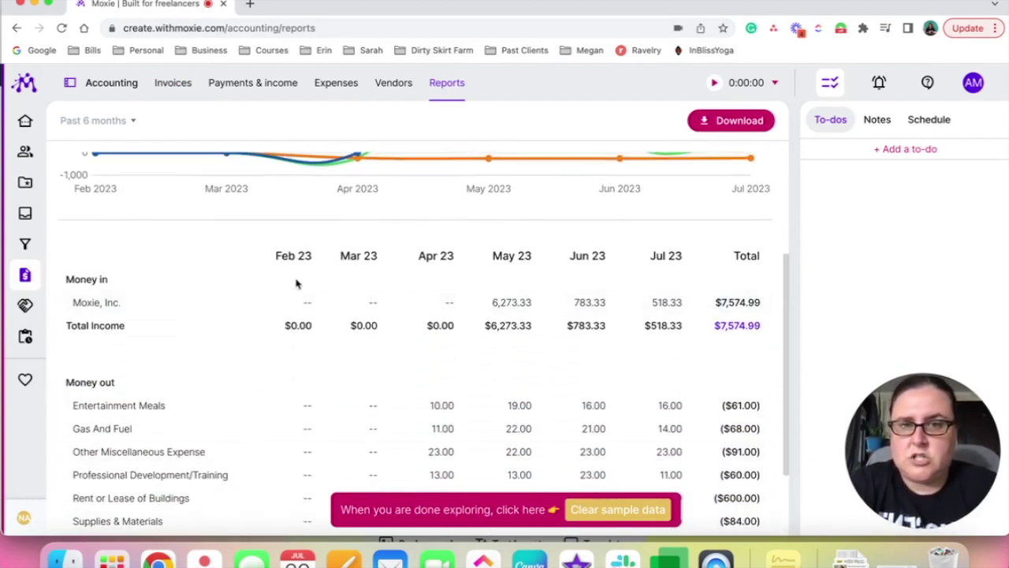
scroll(478, 318, up, 5)
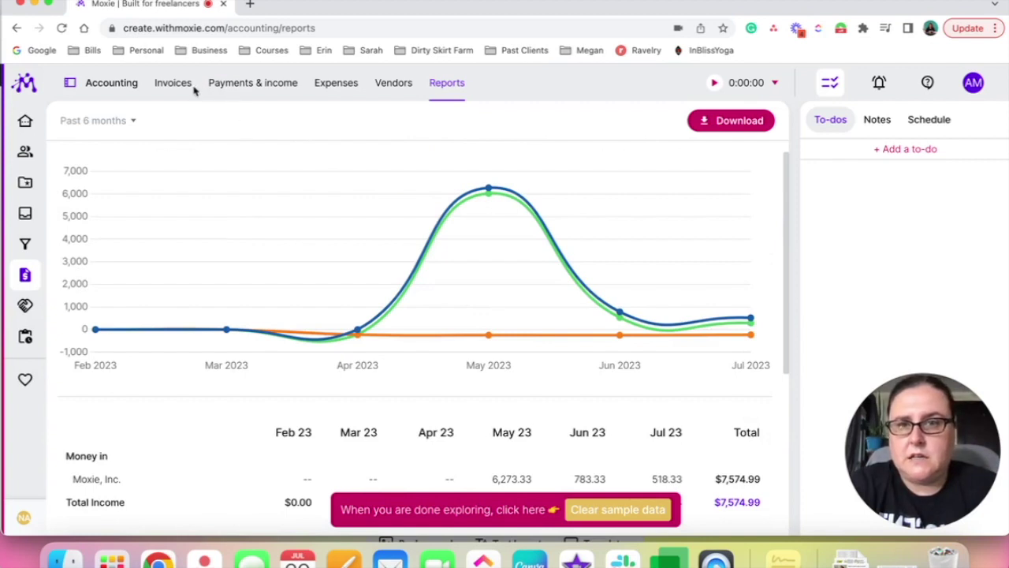
click(116, 120)
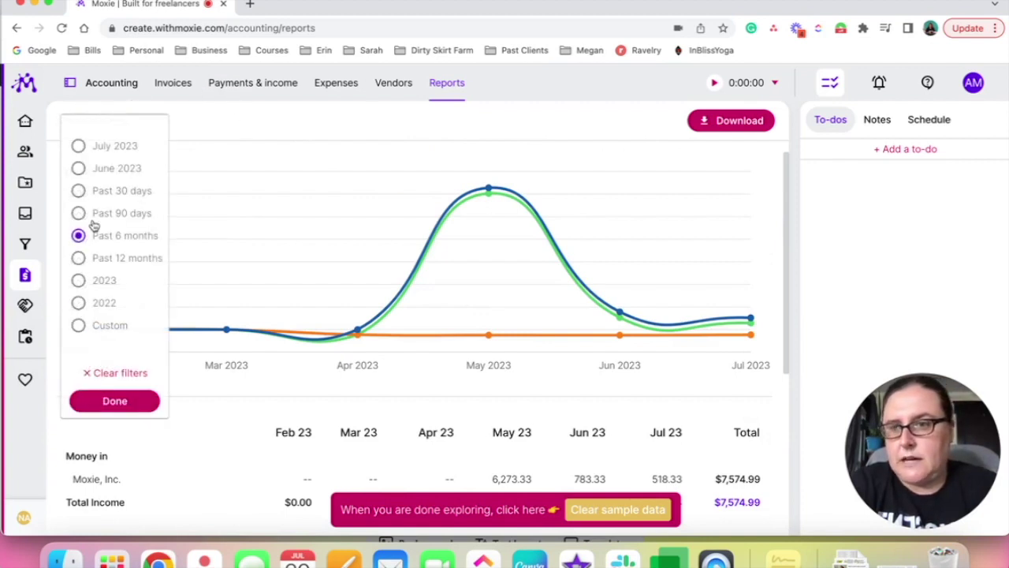
click(101, 284)
click(120, 400)
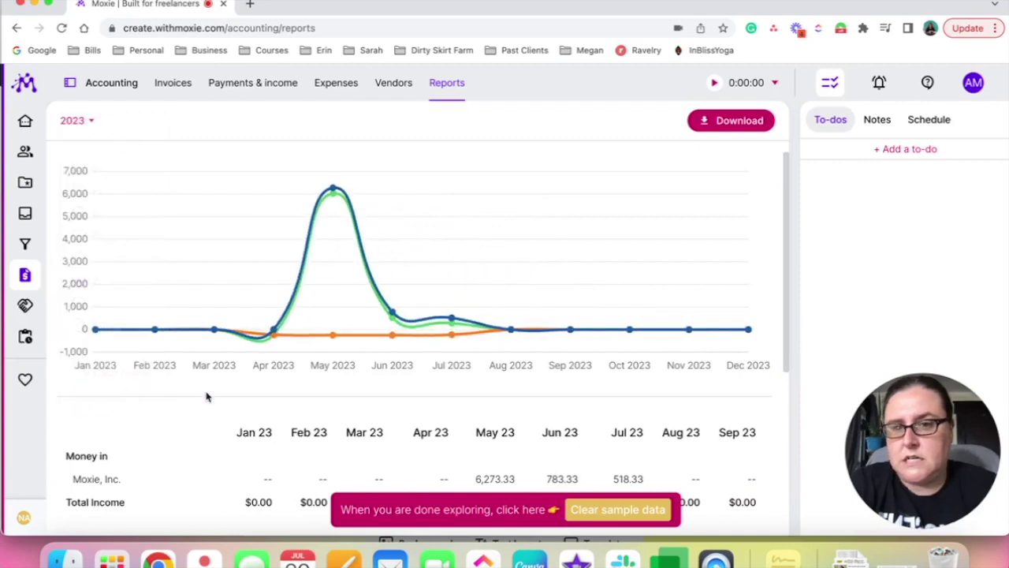
Download the 2023 profit-and-loss report as an .xlsx spreadsheet
scroll(278, 414, down, 5)
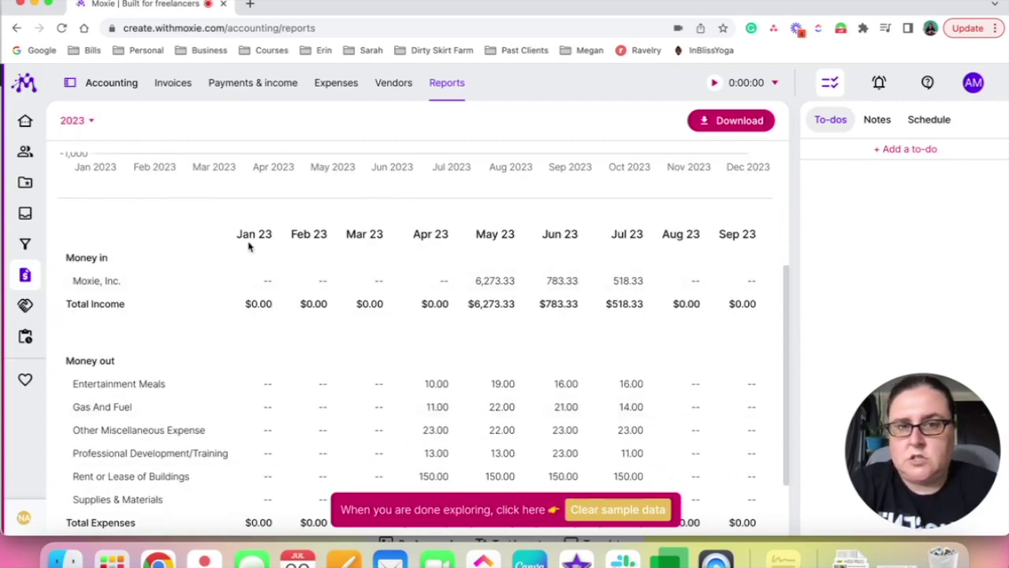
scroll(377, 398, down, 1)
scroll(374, 400, up, 3)
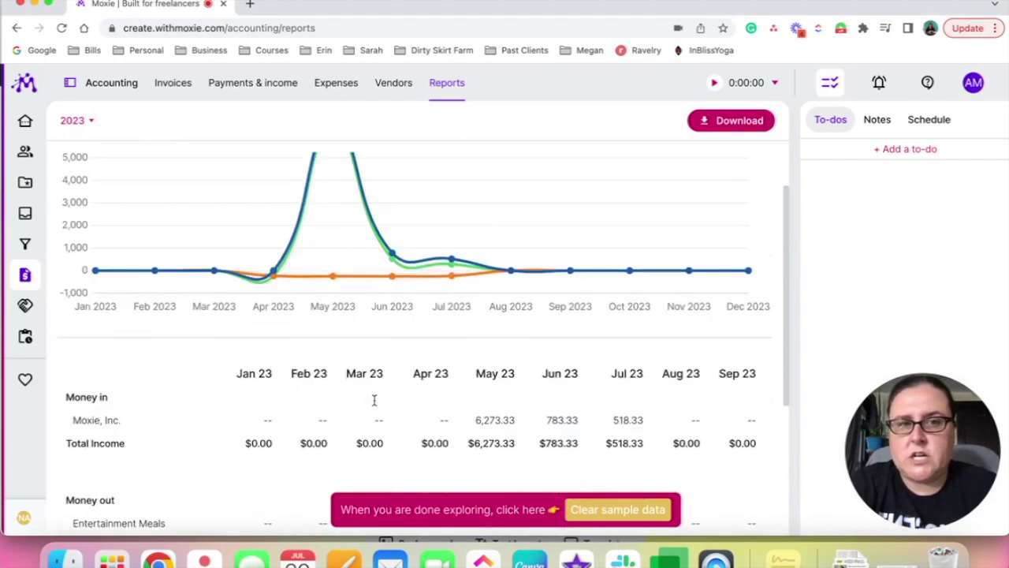
scroll(381, 340, down, 5)
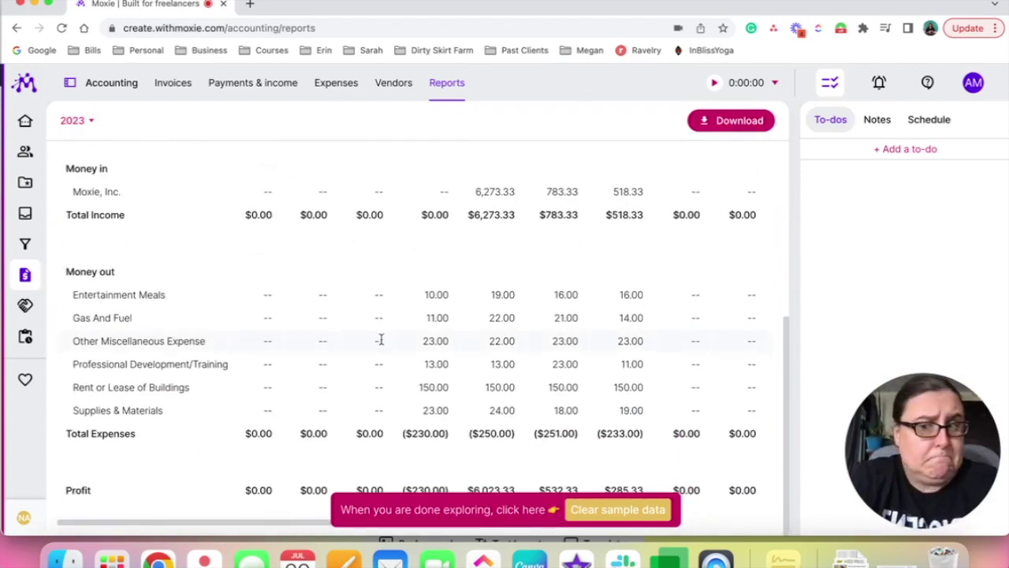
scroll(380, 339, up, 1)
scroll(380, 339, down, 1)
scroll(380, 339, up, 5)
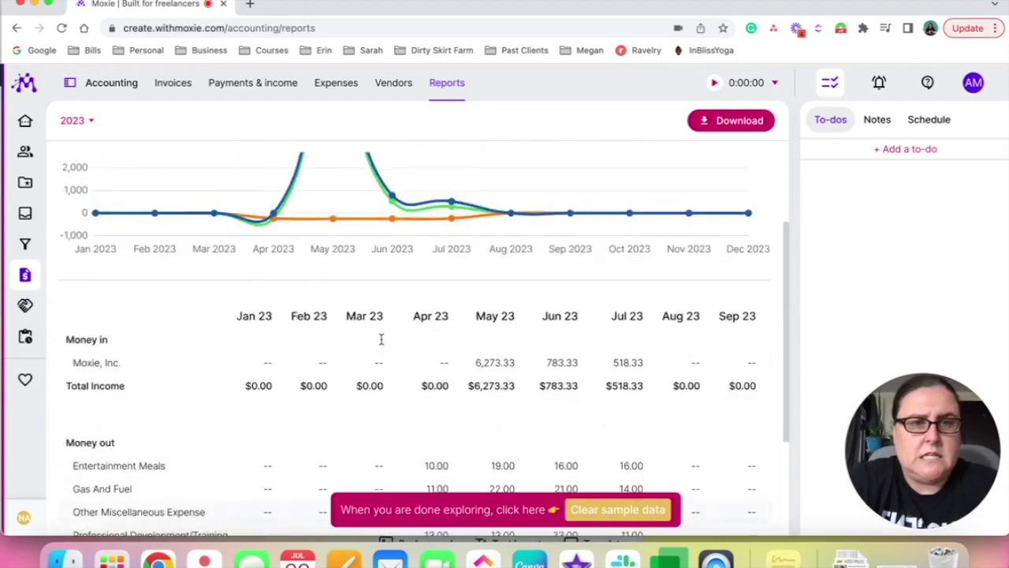
click(729, 125)
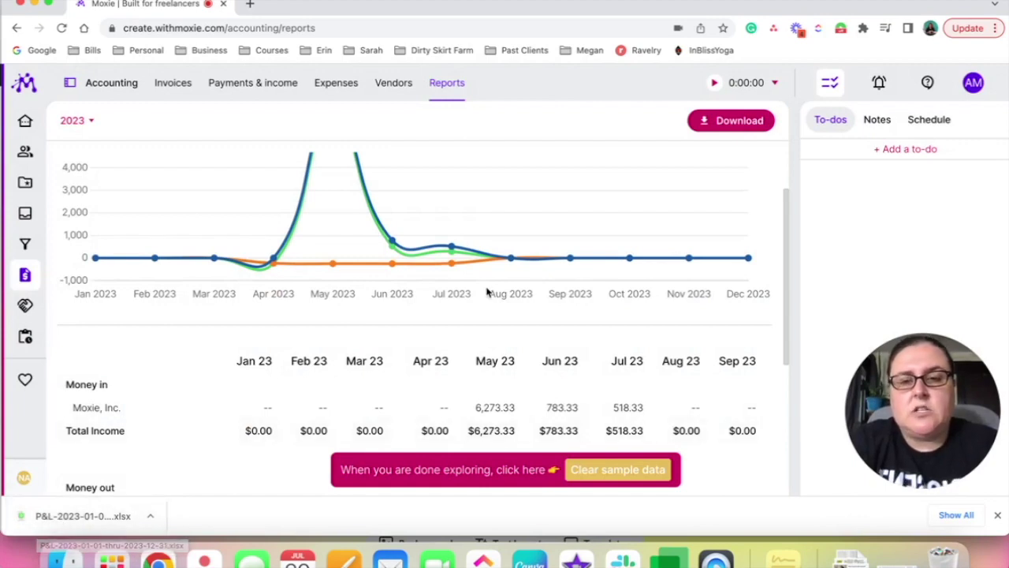
Glance at the tracked time summary and close it again
scroll(486, 293, up, 2)
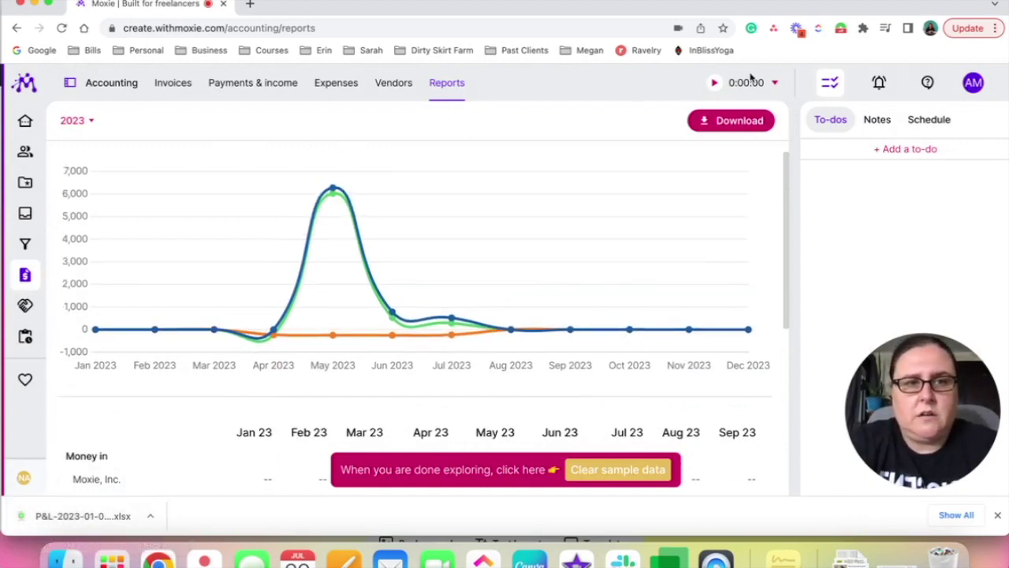
click(774, 83)
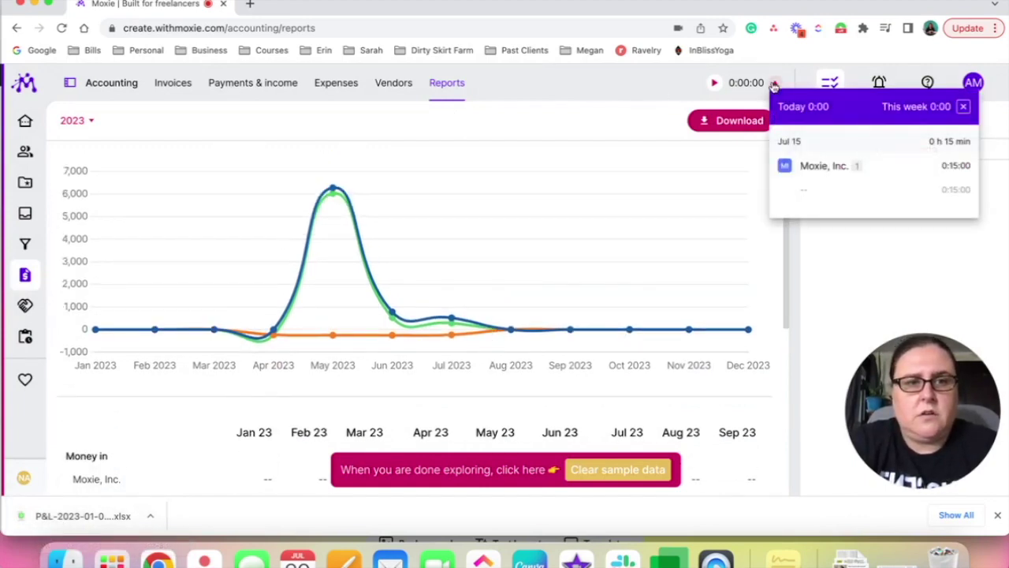
click(633, 82)
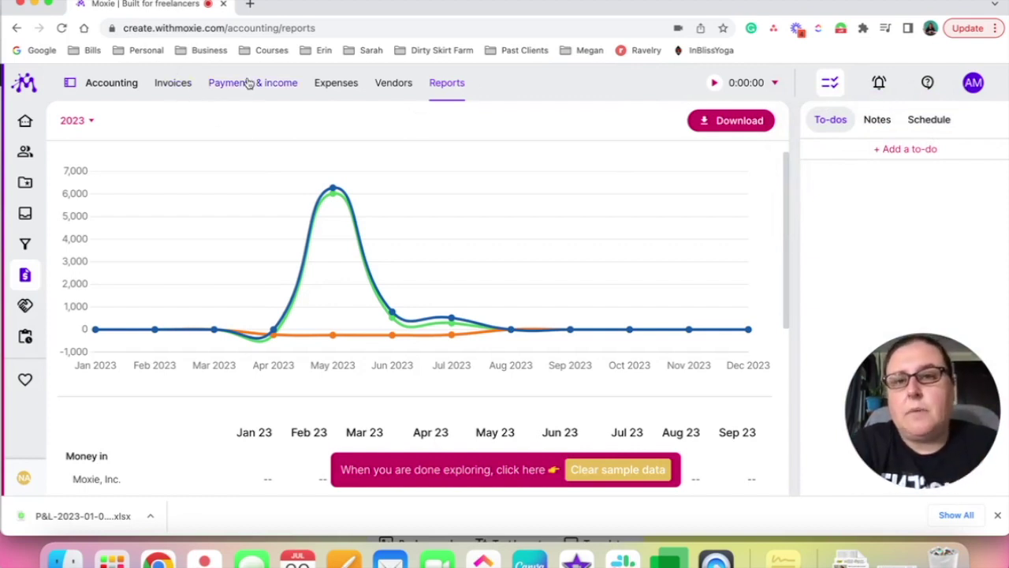
Go to Agreements and read through the Sample proposal for web design
click(24, 312)
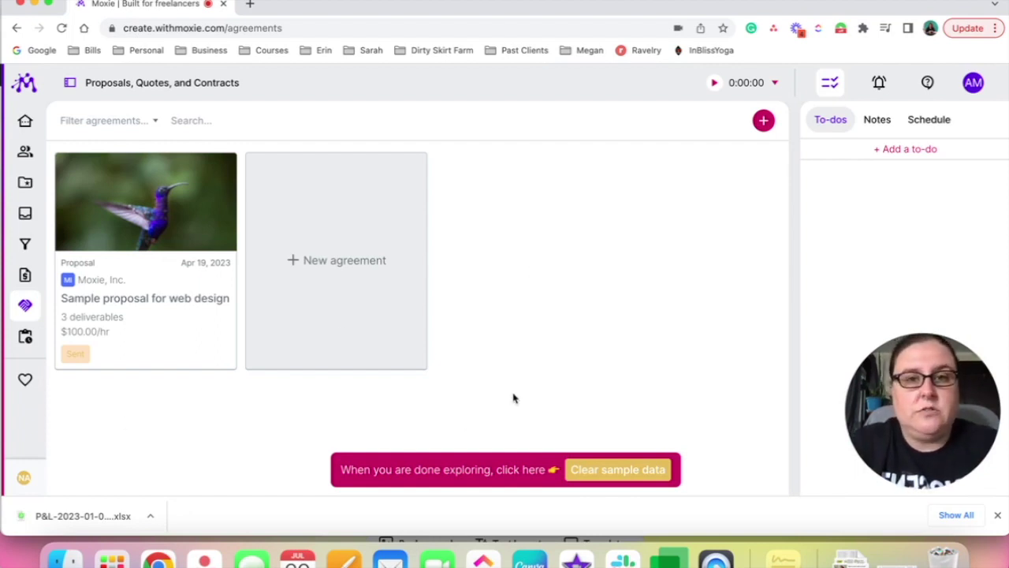
click(116, 304)
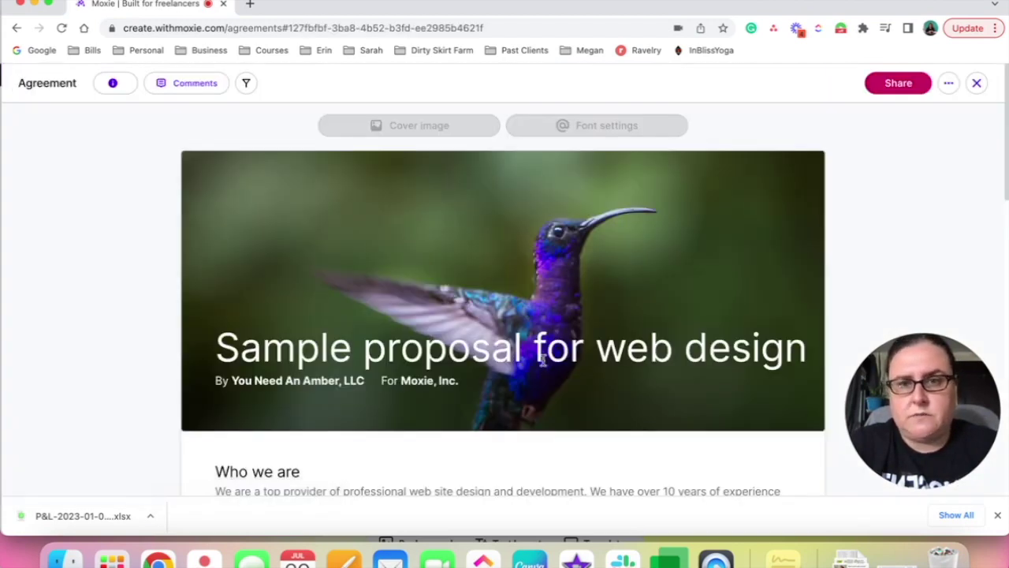
scroll(543, 360, down, 1)
scroll(542, 363, down, 10)
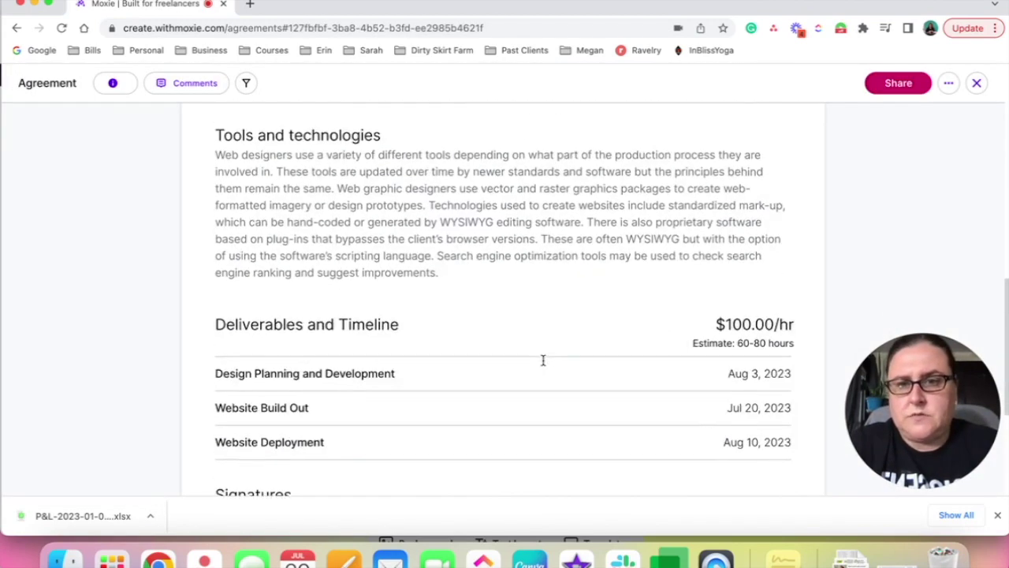
scroll(543, 365, down, 1)
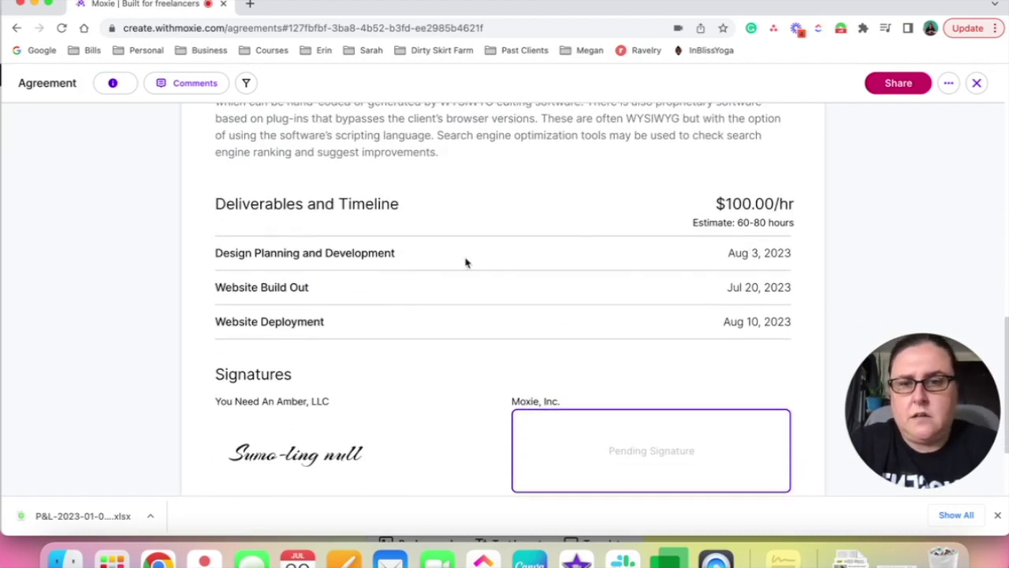
scroll(367, 485, down, 3)
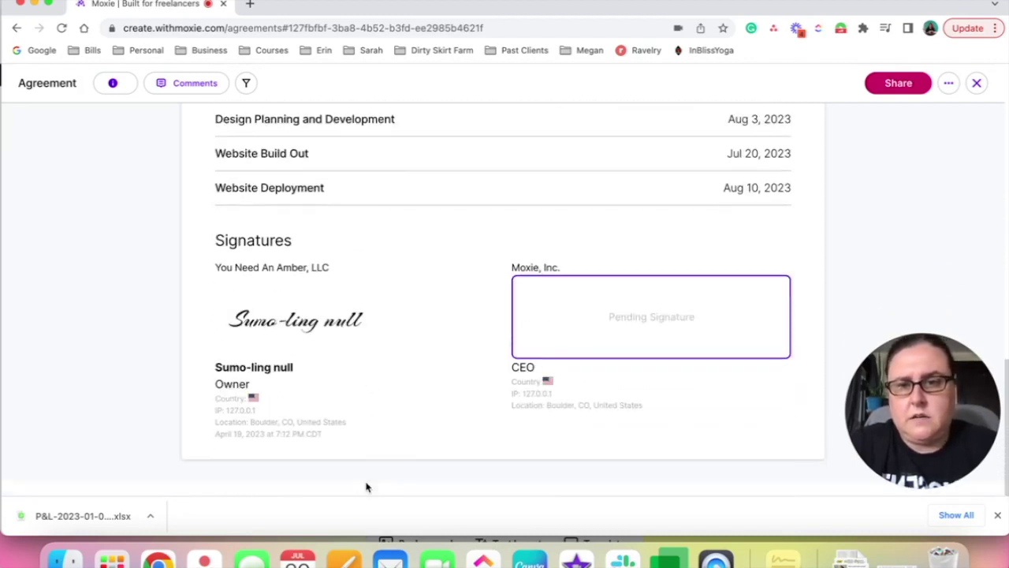
scroll(365, 484, up, 1)
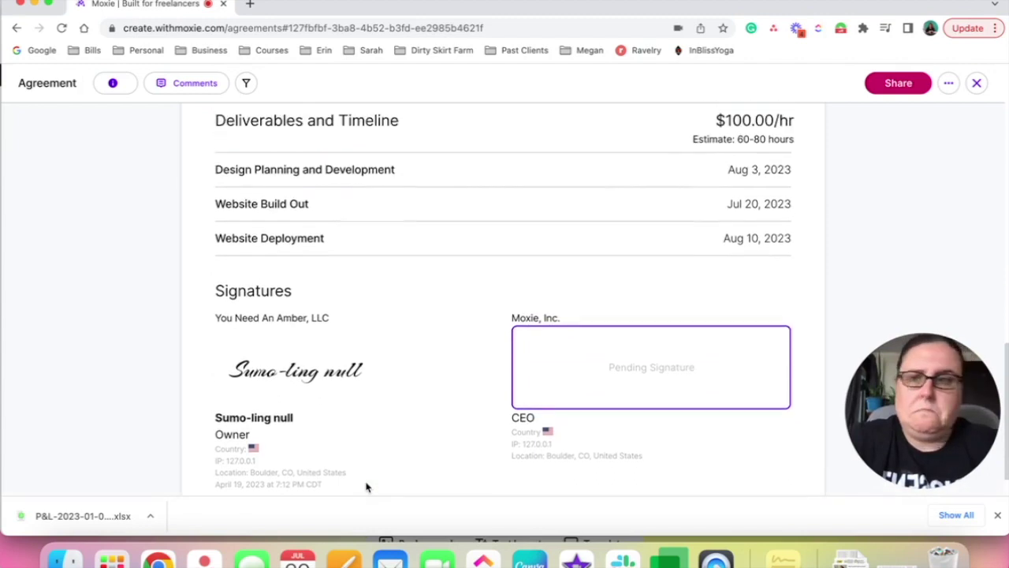
Review the proposal's sharing options and close them without sharing
click(912, 83)
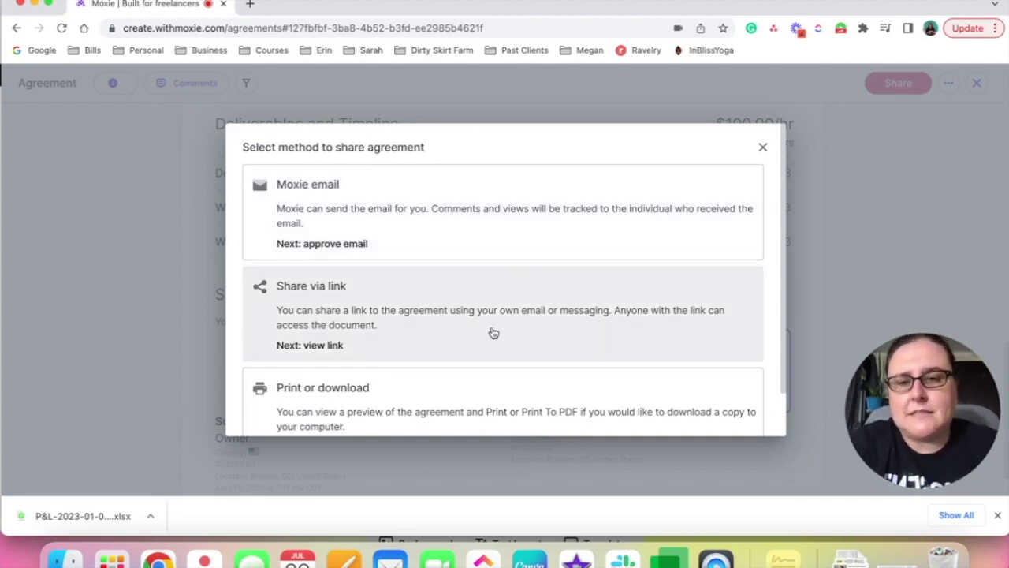
scroll(491, 332, down, 2)
scroll(491, 333, up, 1)
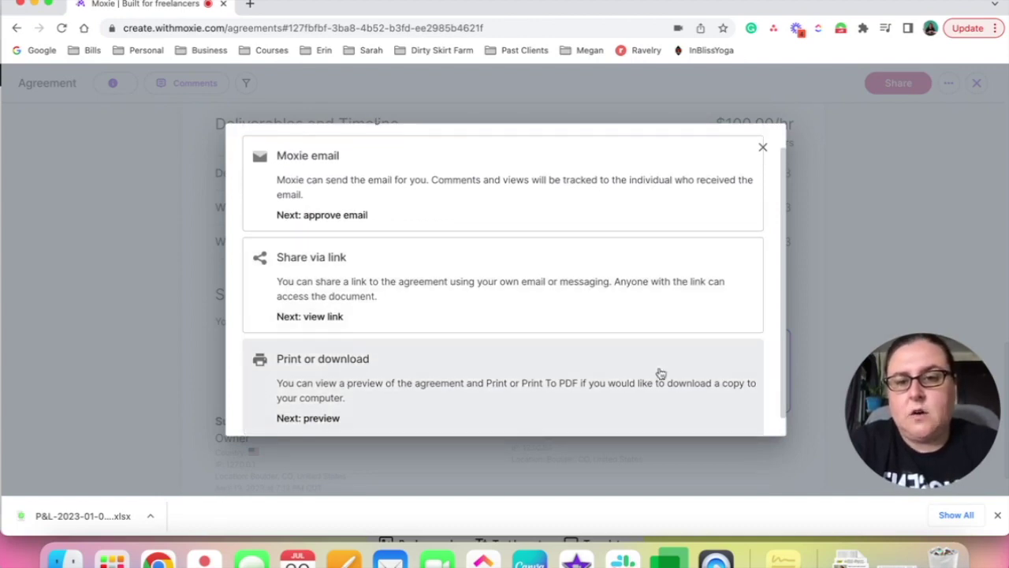
click(762, 147)
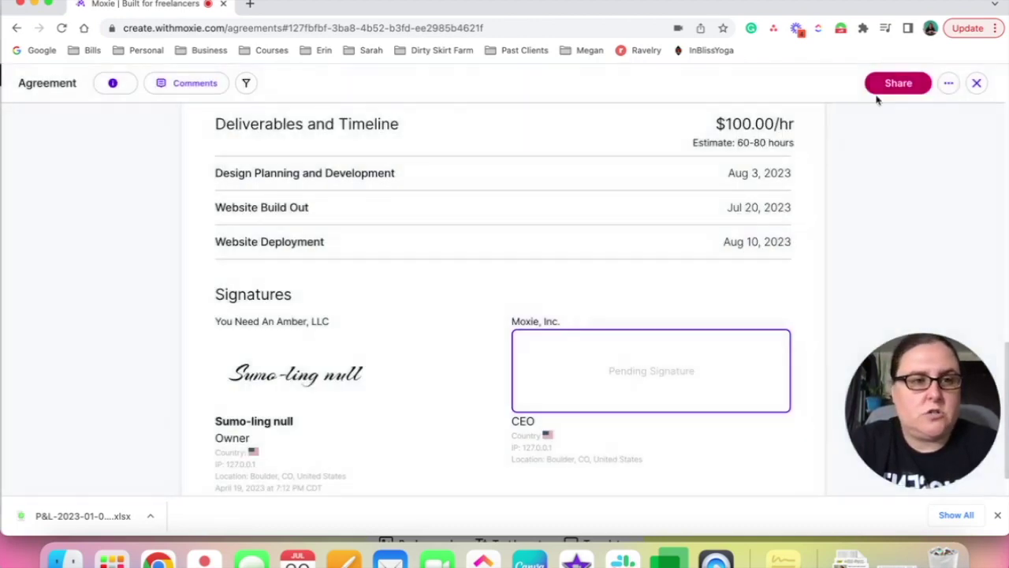
Check the proposal's more-actions menu, then return to the agreements list
click(949, 83)
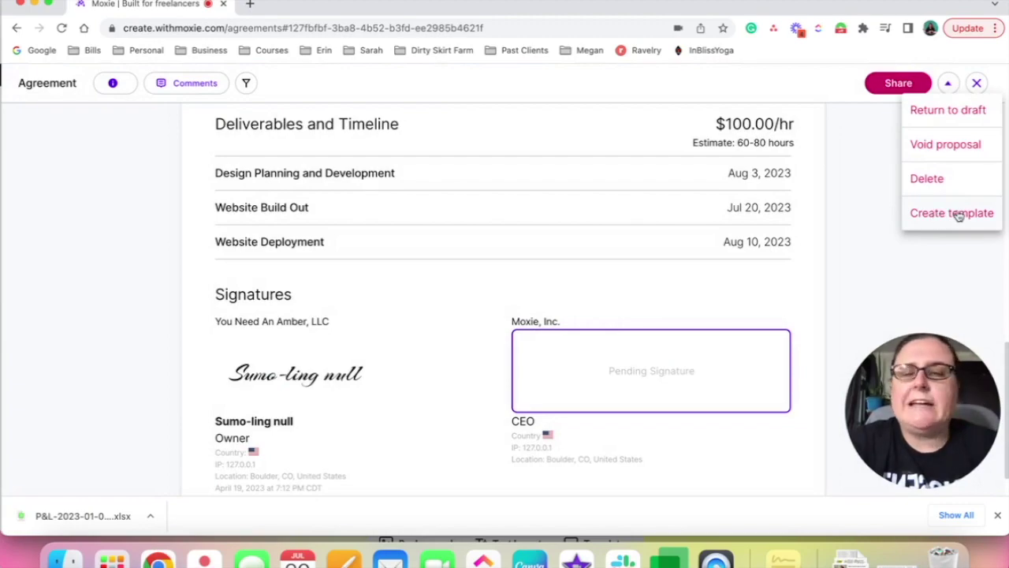
click(836, 209)
scroll(447, 209, up, 2)
scroll(447, 209, up, 10)
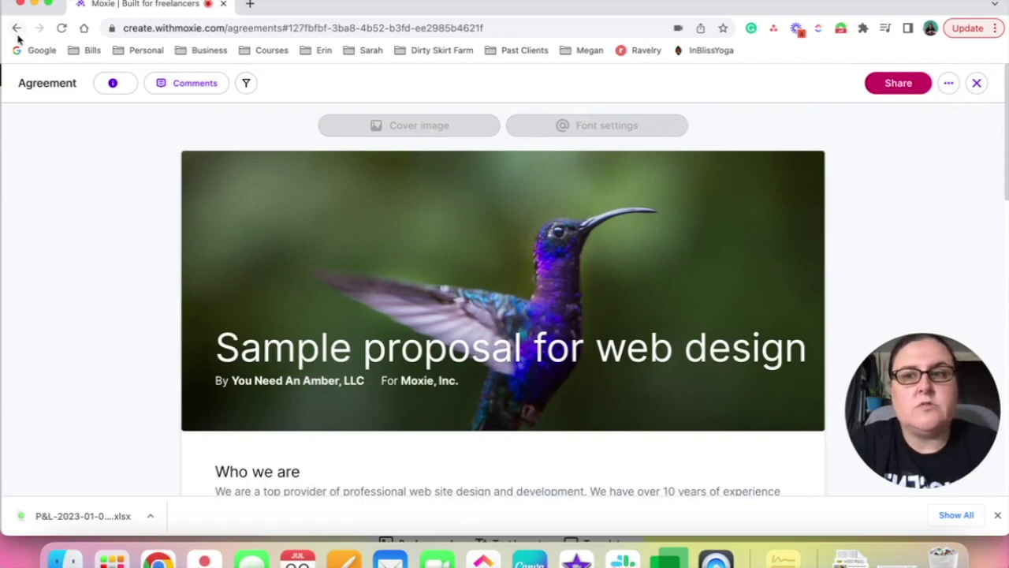
click(17, 28)
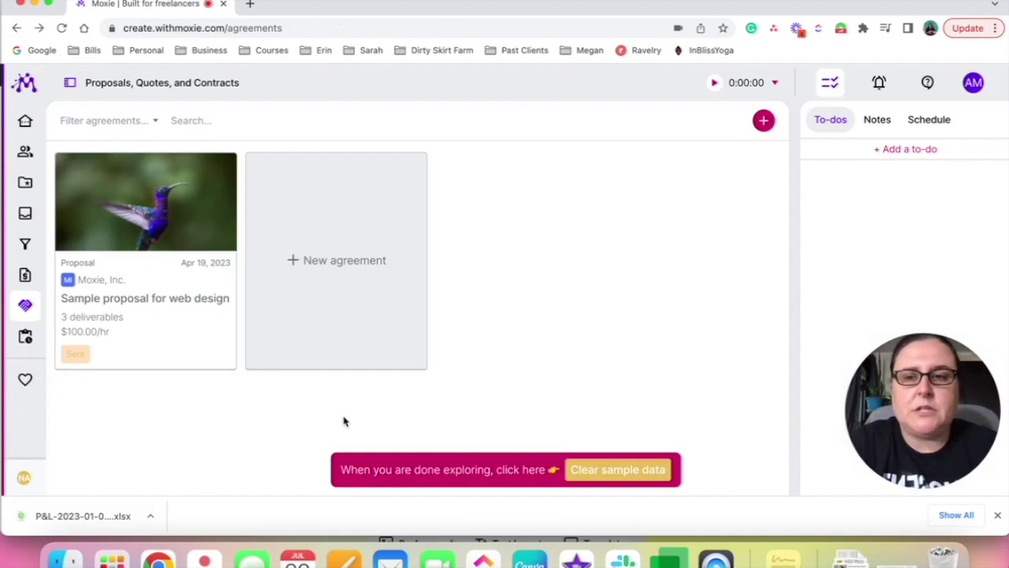
View the Timesheets page, return to Homebase Focus, and choose Clear sample data
click(26, 339)
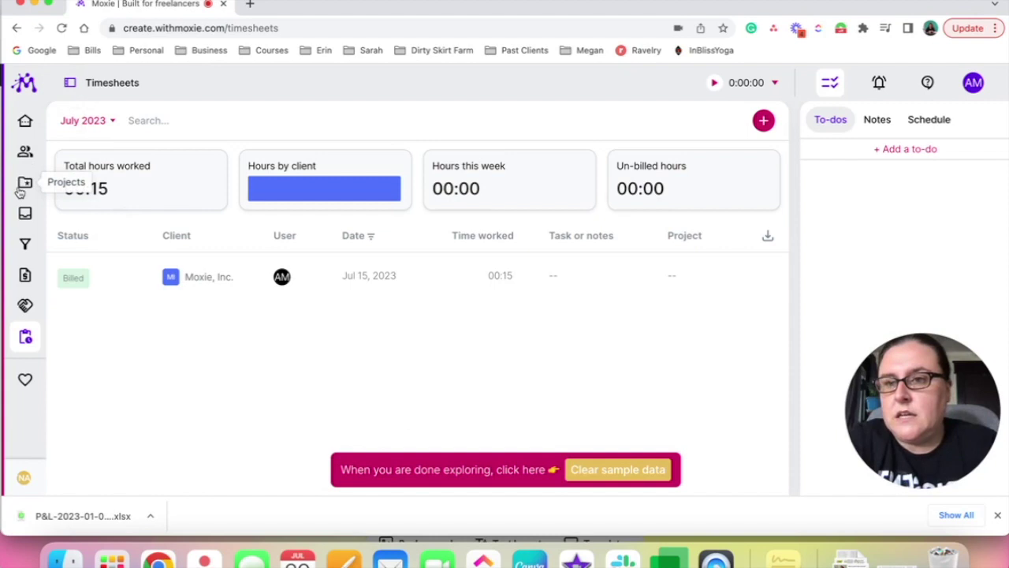
click(32, 130)
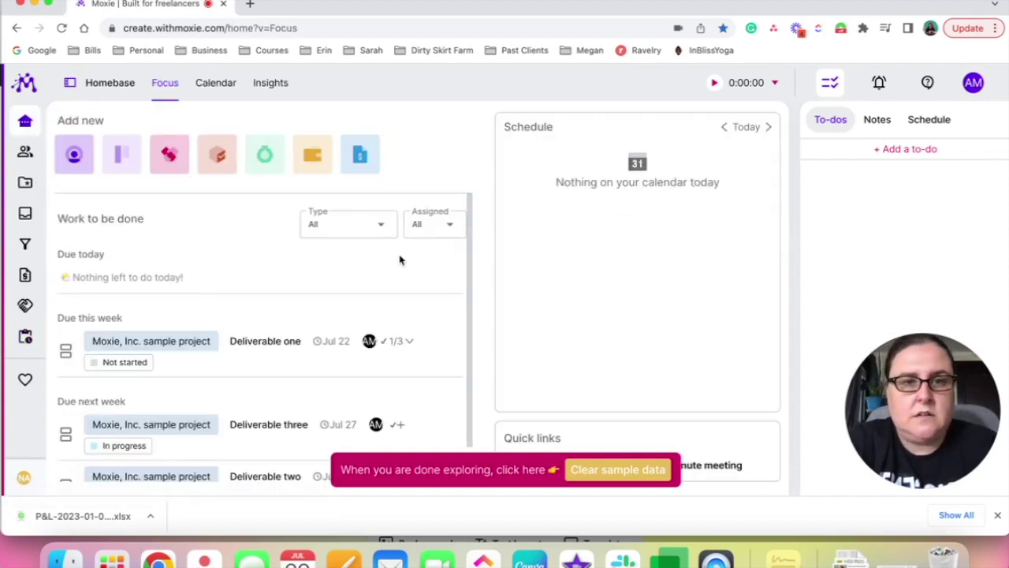
scroll(583, 361, down, 1)
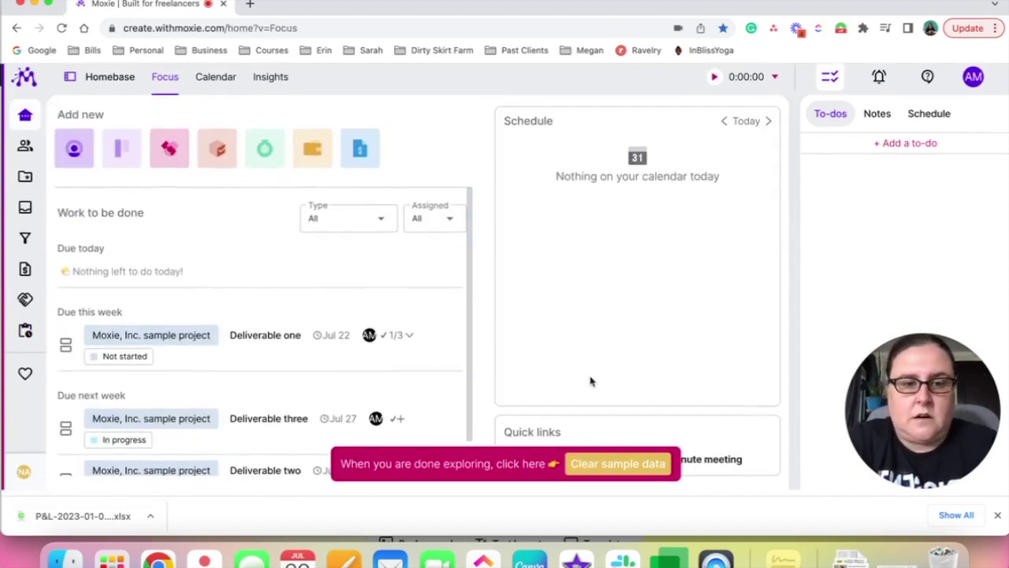
scroll(599, 386, up, 1)
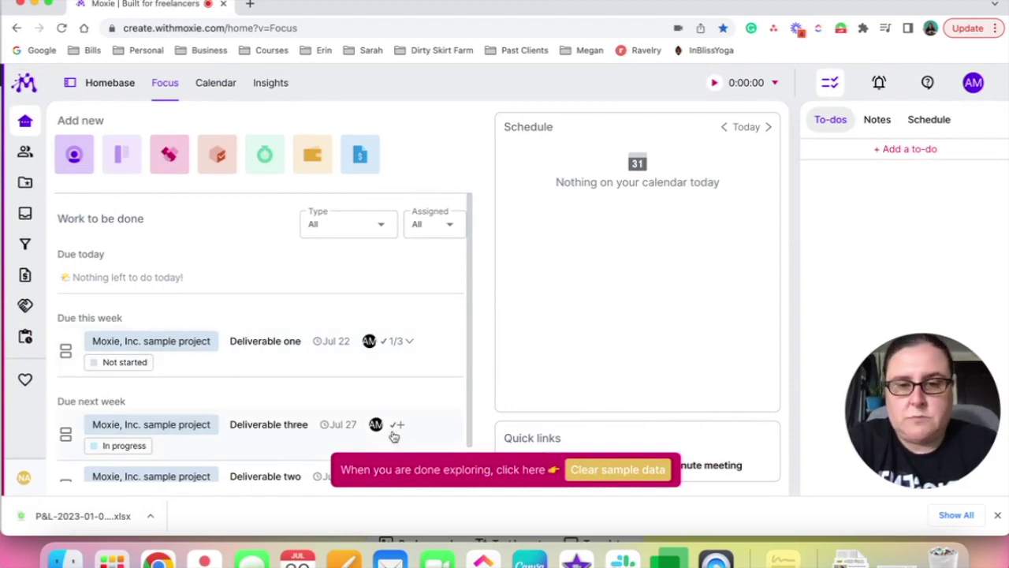
click(594, 469)
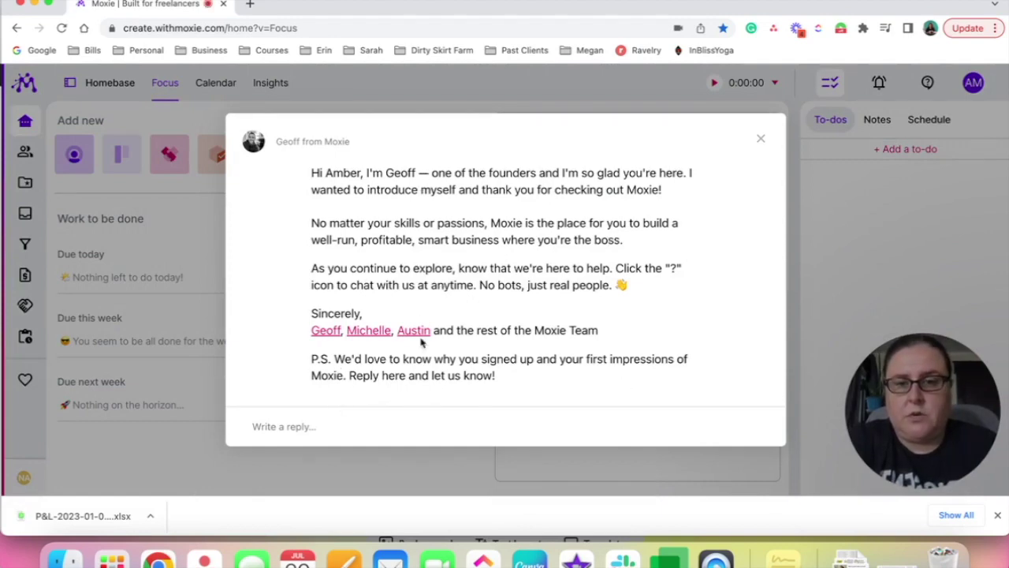
Close the founders' welcome message, leaving the Focus view with nothing due
click(760, 138)
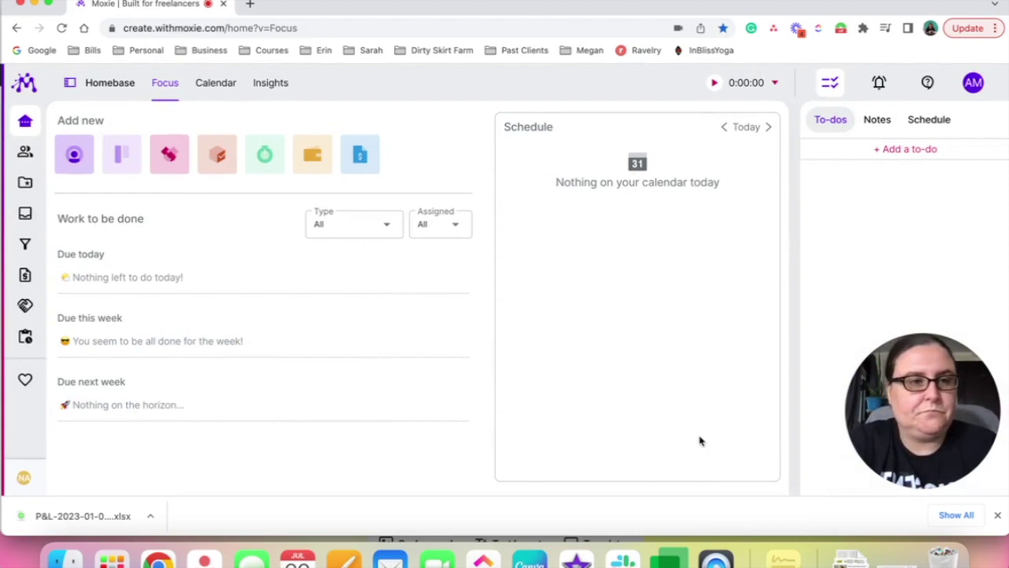
click(975, 83)
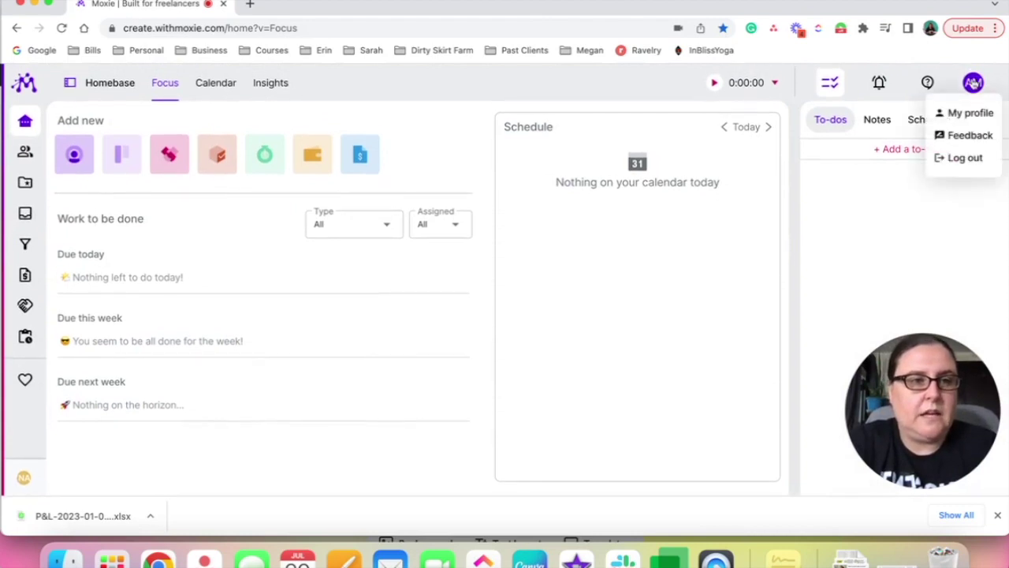
click(950, 115)
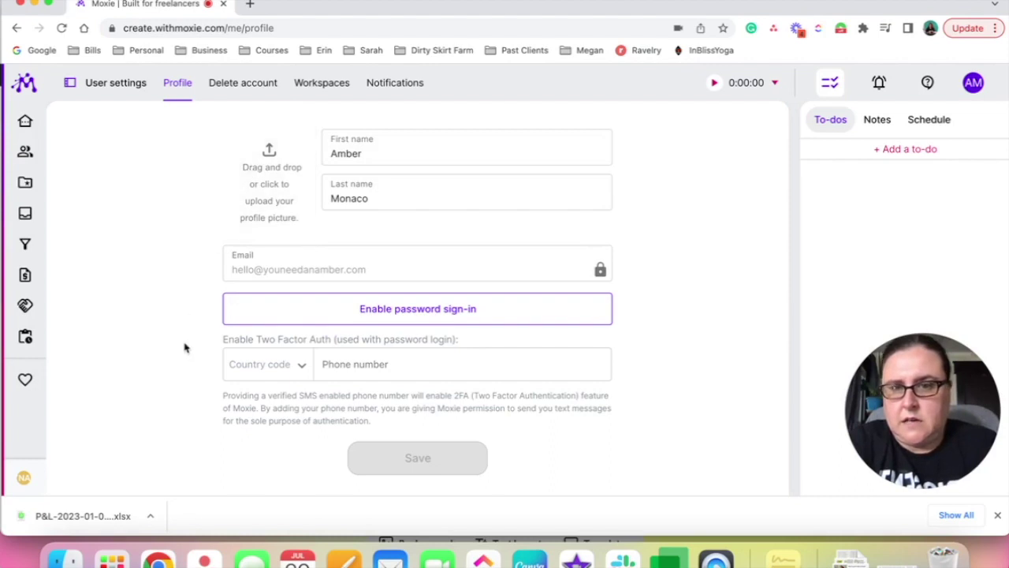
scroll(189, 385, down, 1)
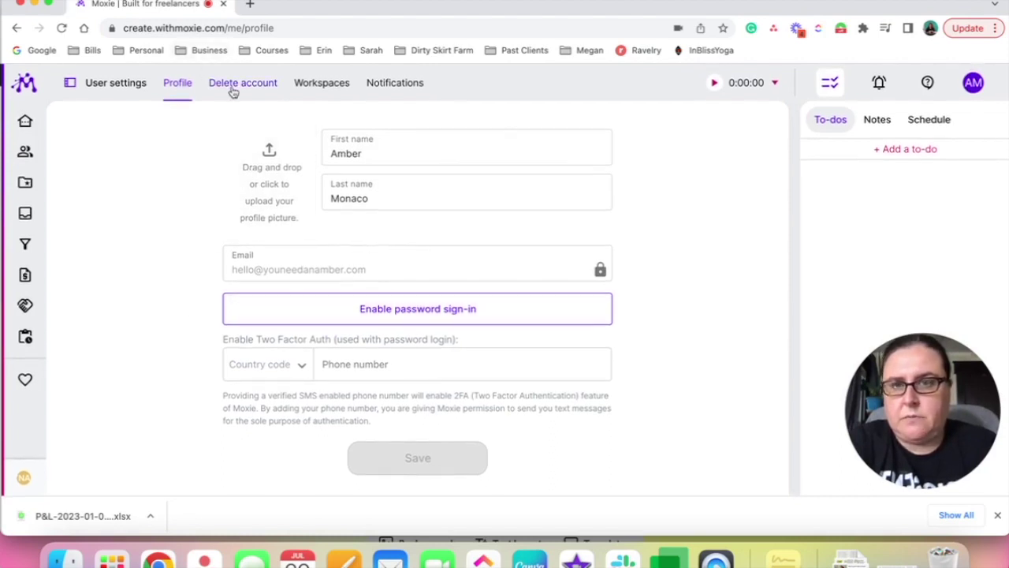
click(309, 82)
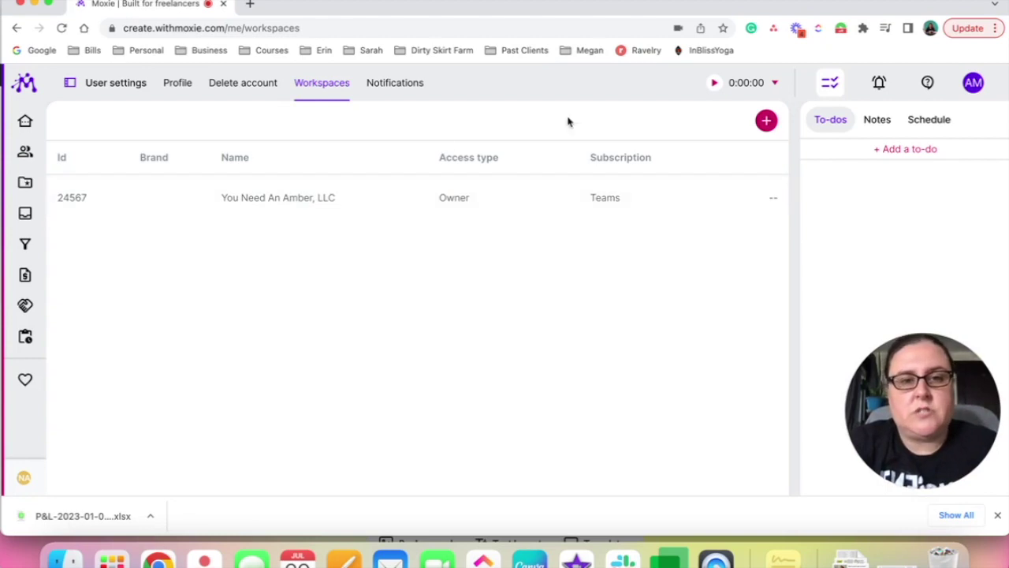
click(766, 121)
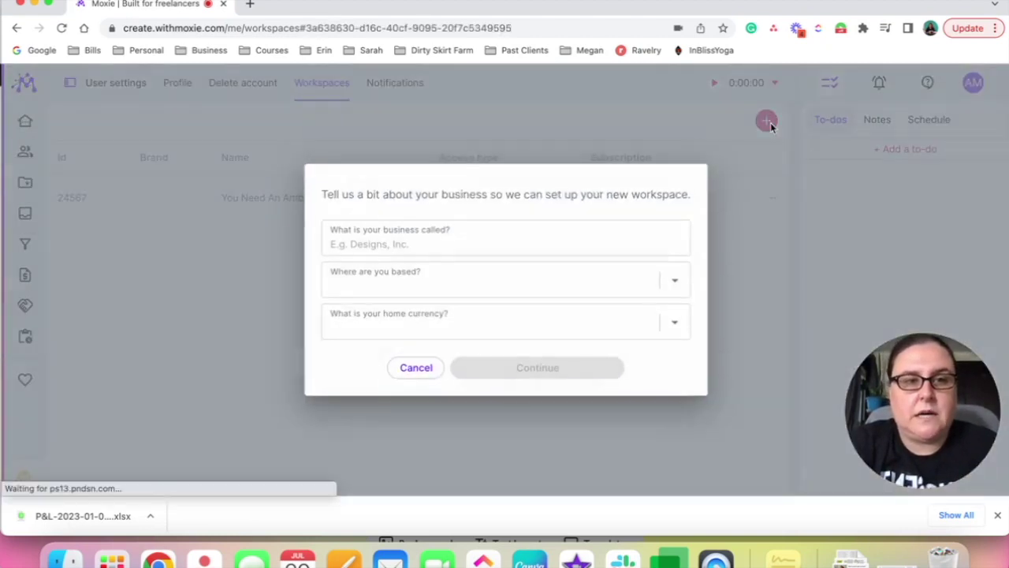
click(415, 367)
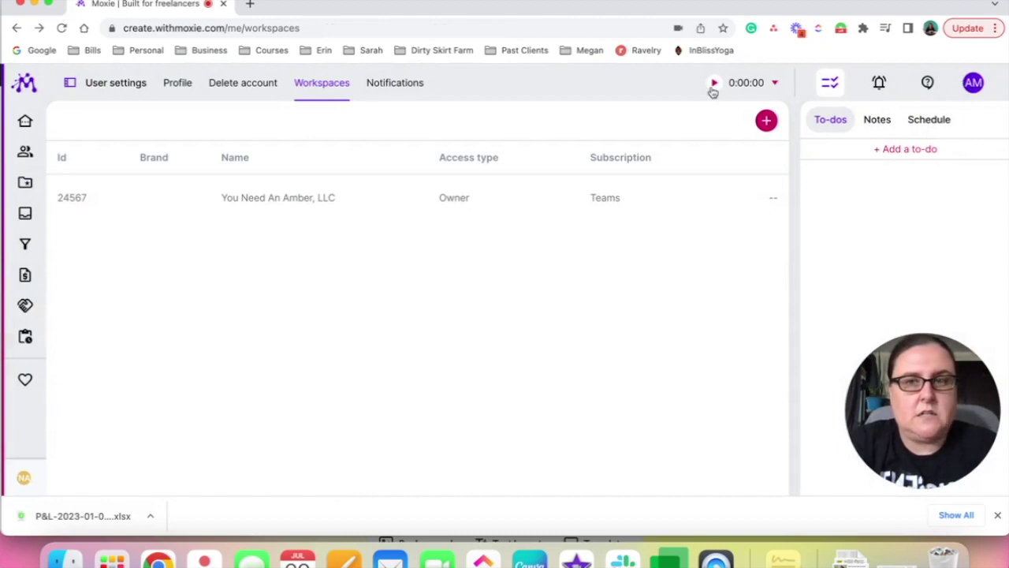
click(375, 84)
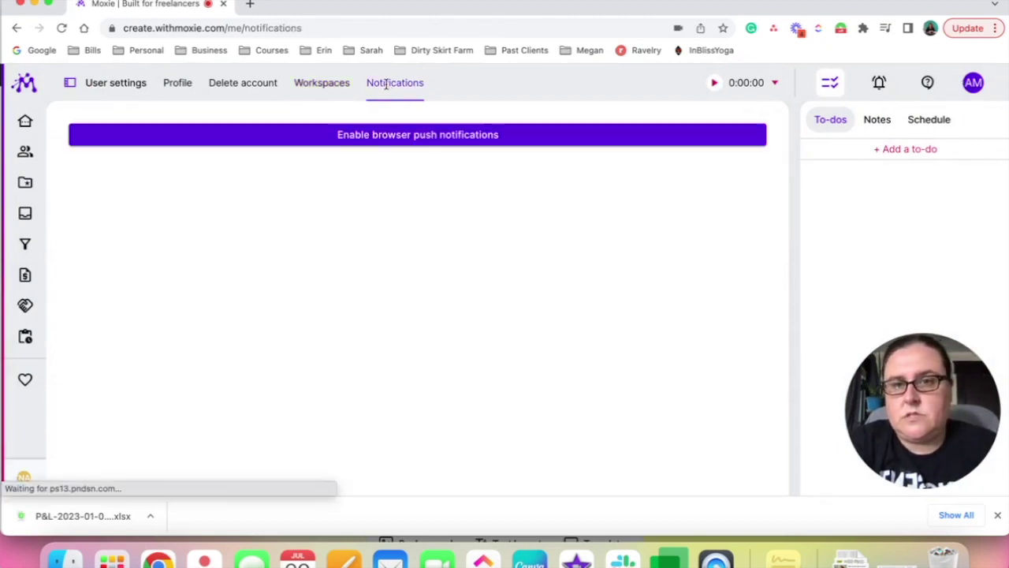
click(25, 120)
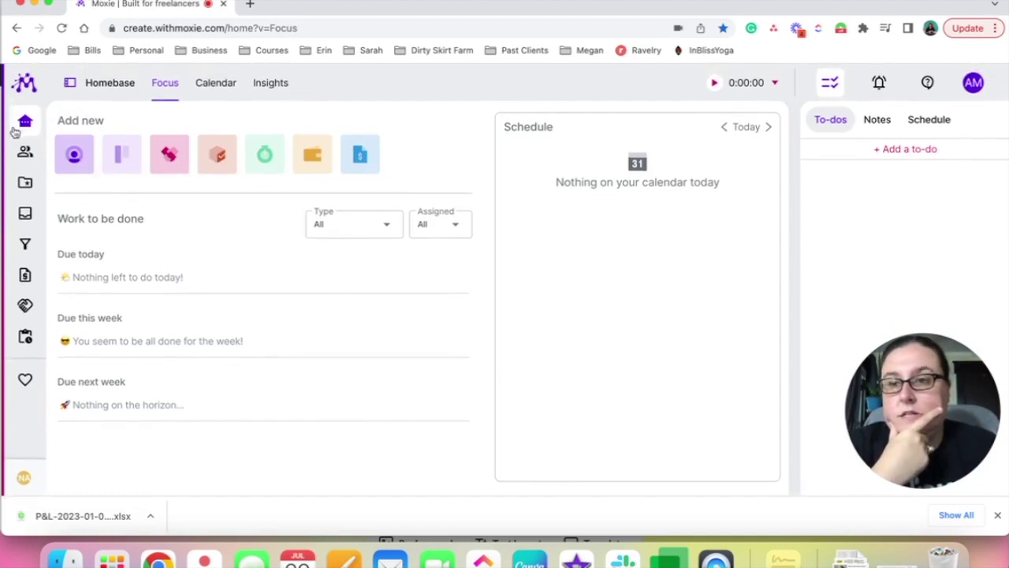
Glance at Clients, then view the Homebase month calendar and its category filters
click(25, 155)
click(29, 124)
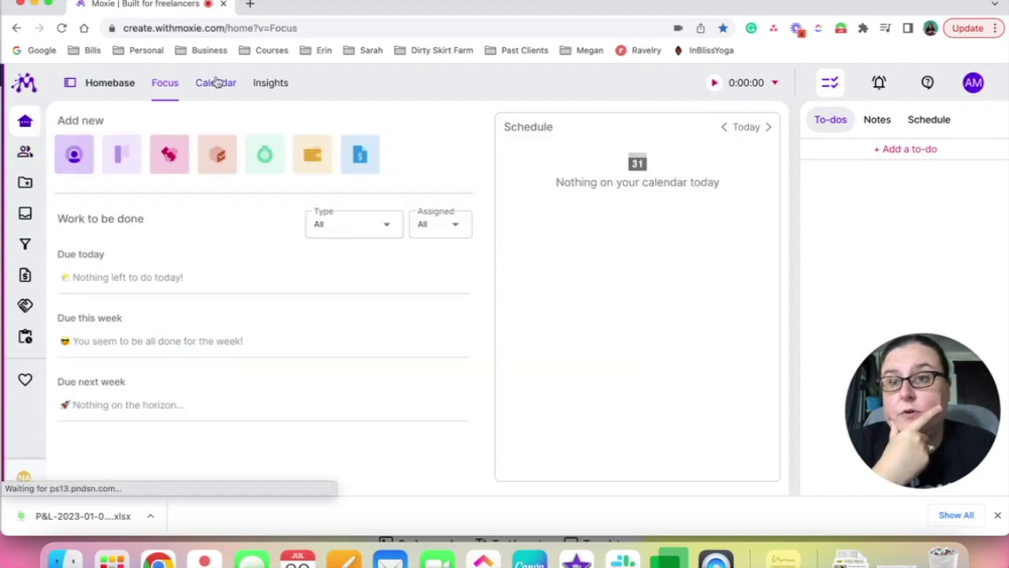
click(214, 83)
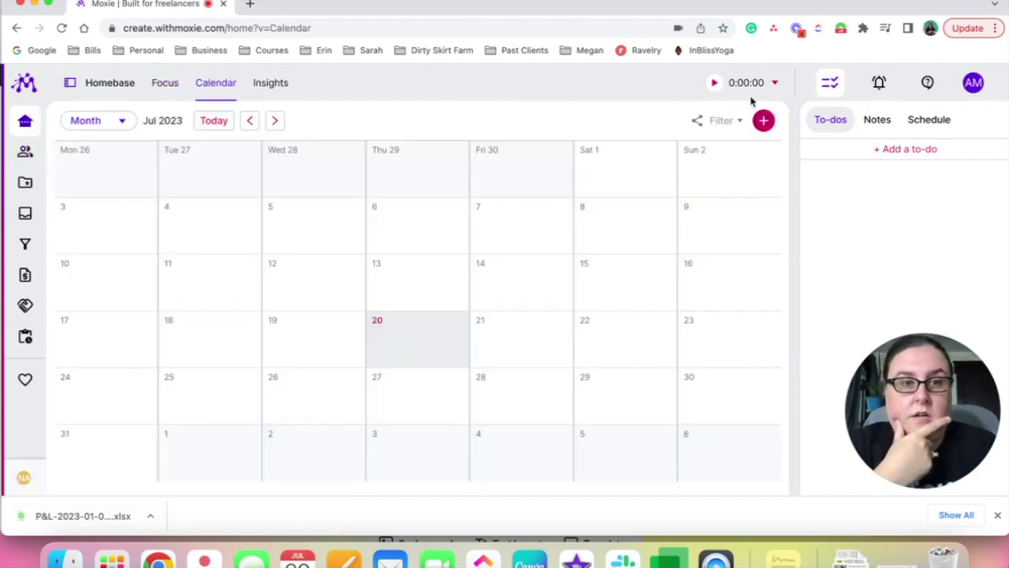
click(722, 121)
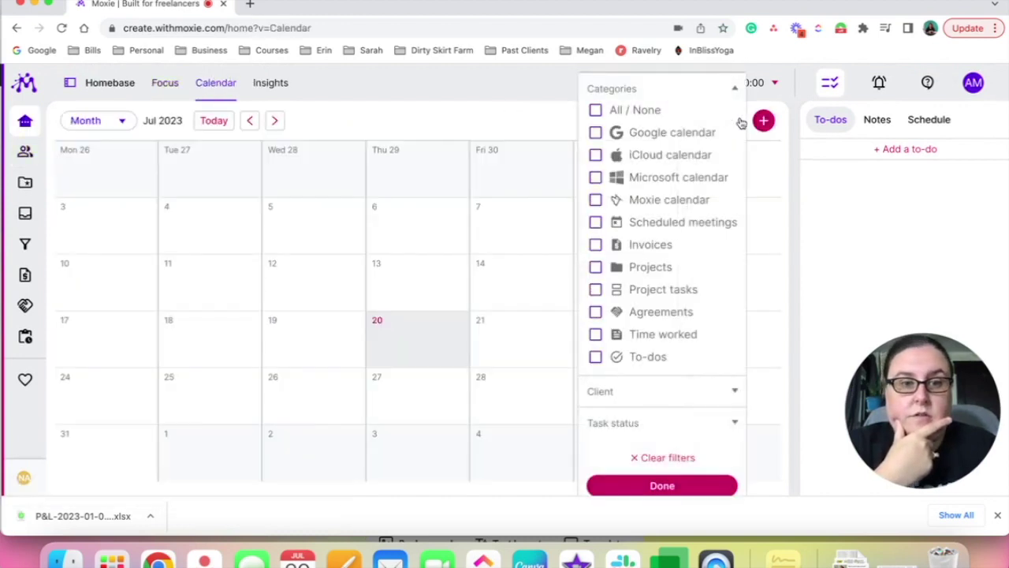
Start a new calendar event and discard it, then show today's schedule beside the Welcome page
click(763, 121)
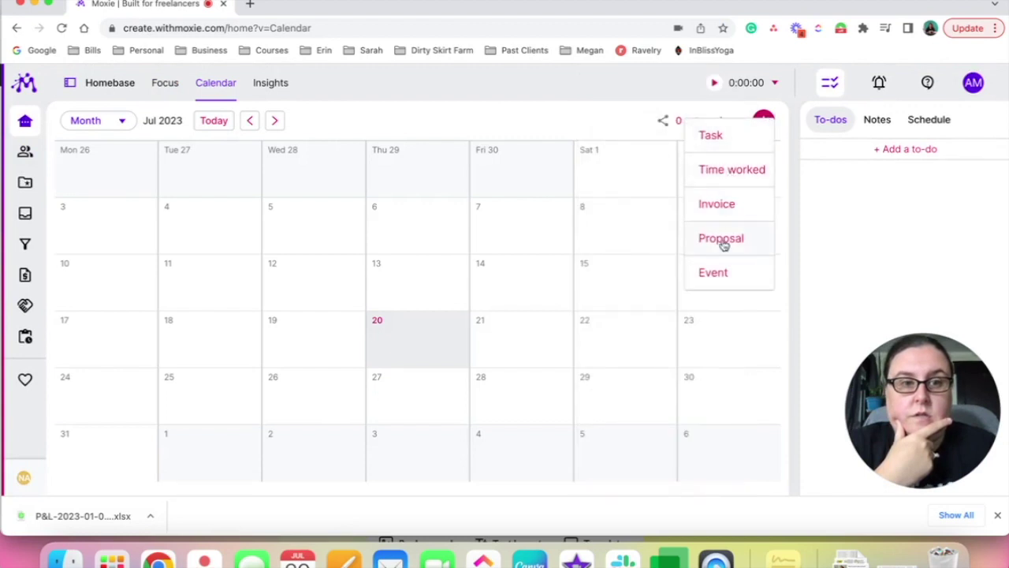
click(722, 282)
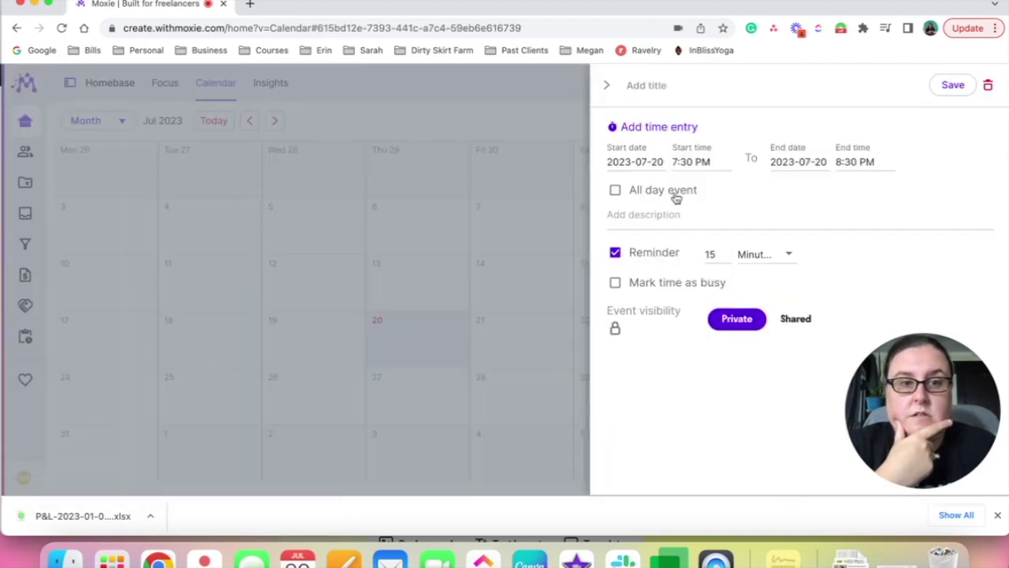
click(607, 86)
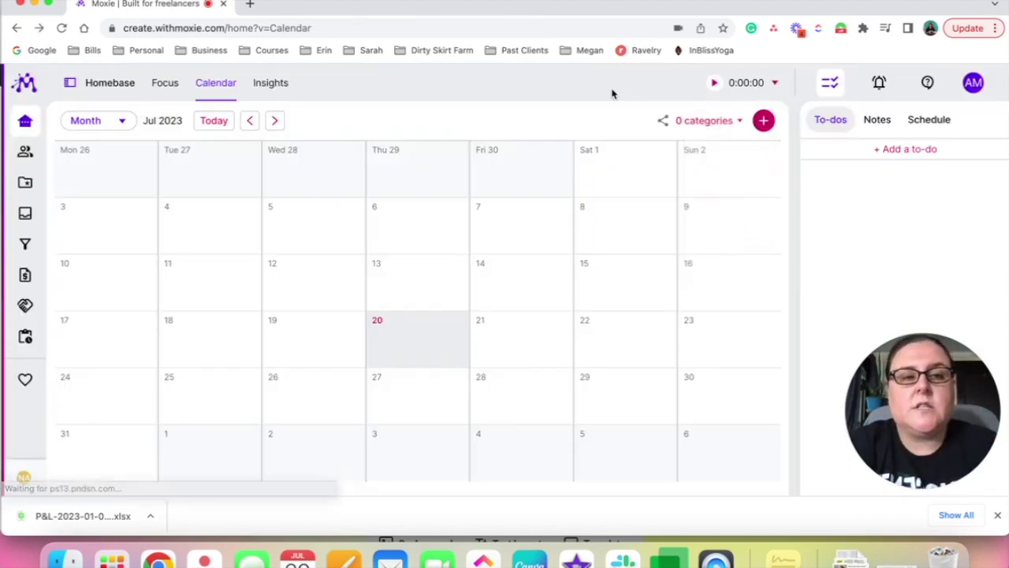
click(939, 120)
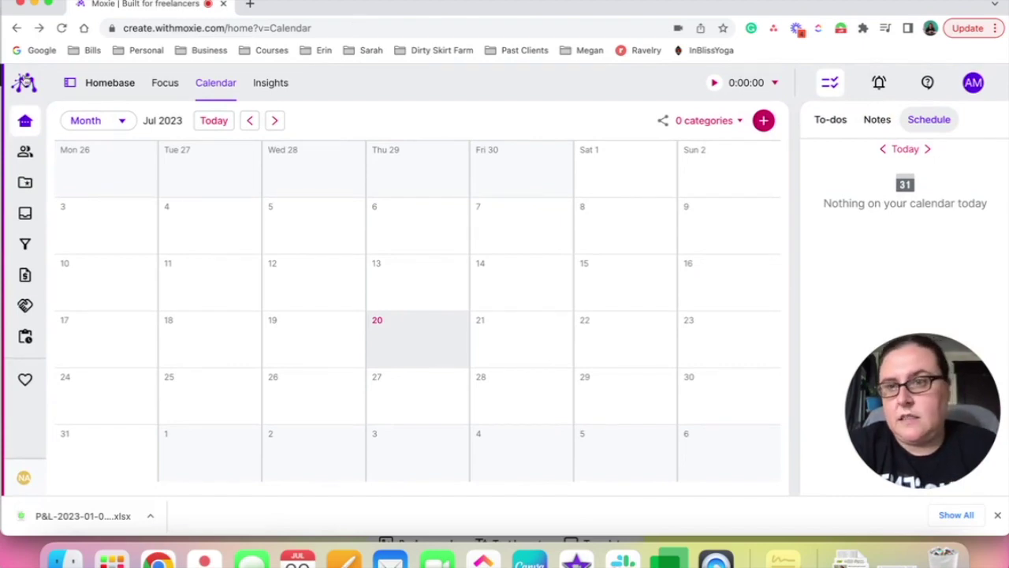
click(25, 82)
Open the Moxie Help Center on its Meetings & forms topic
scroll(167, 303, down, 3)
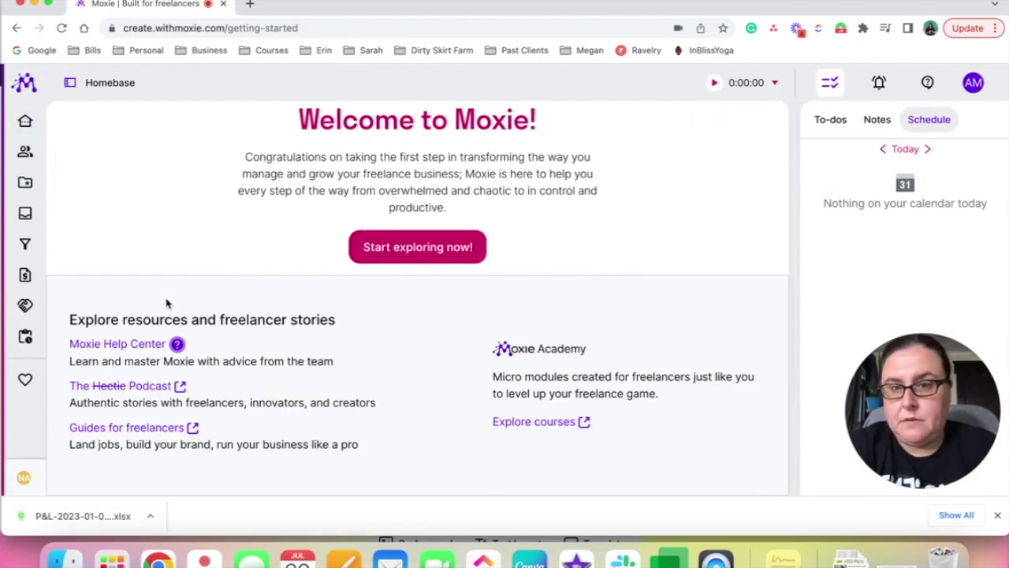
click(124, 337)
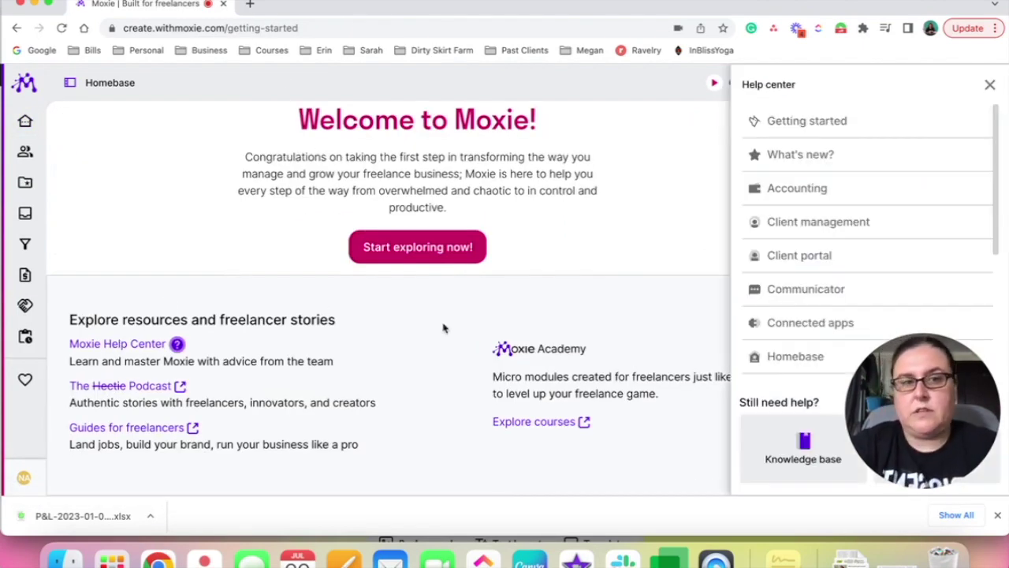
scroll(802, 320, down, 5)
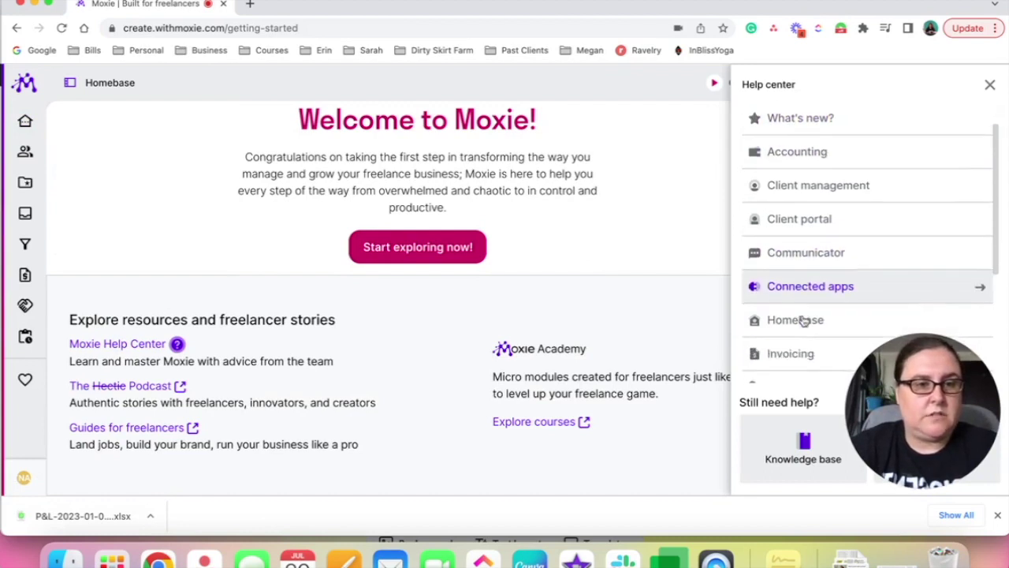
scroll(802, 319, down, 1)
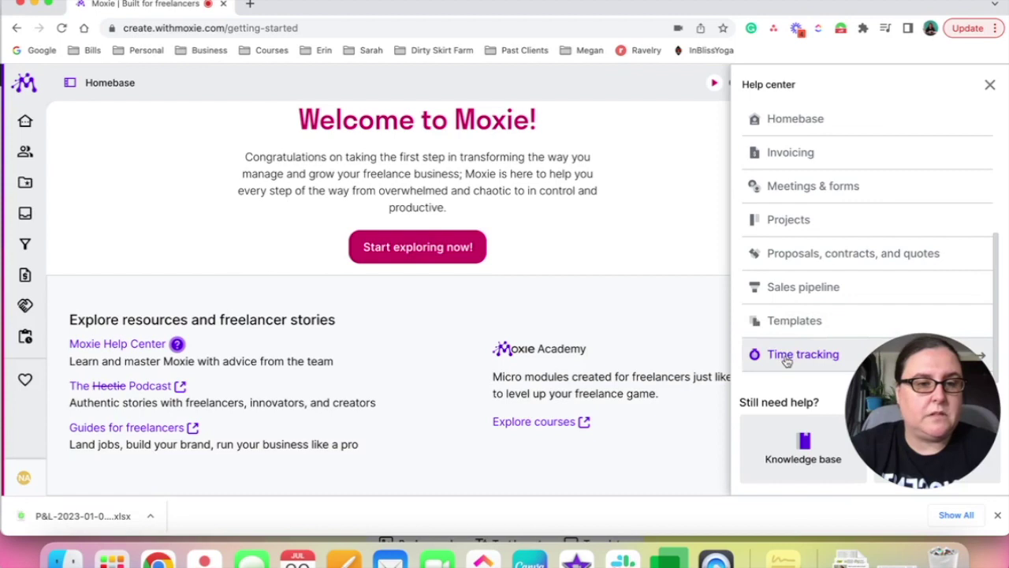
scroll(799, 241, up, 1)
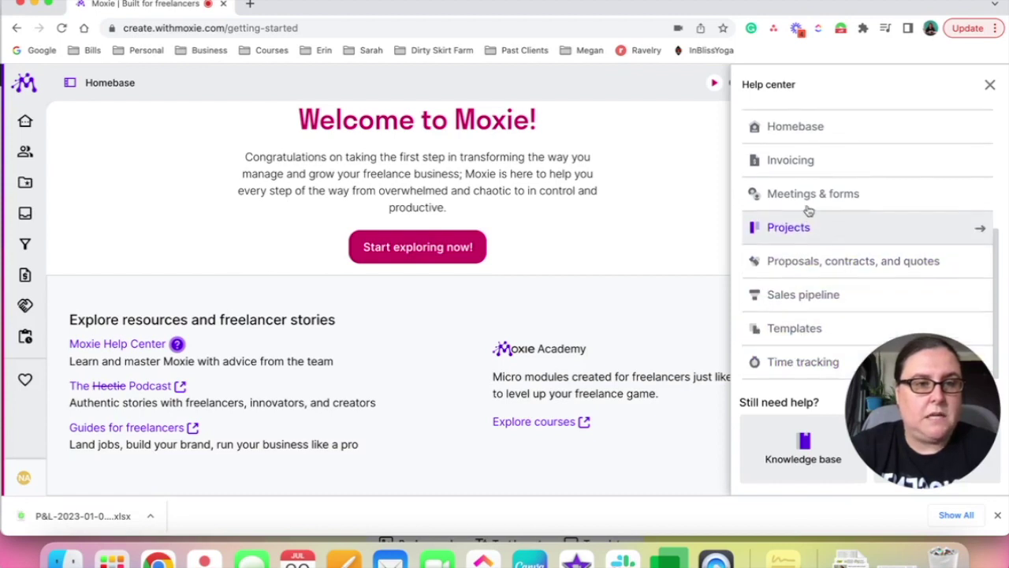
click(807, 201)
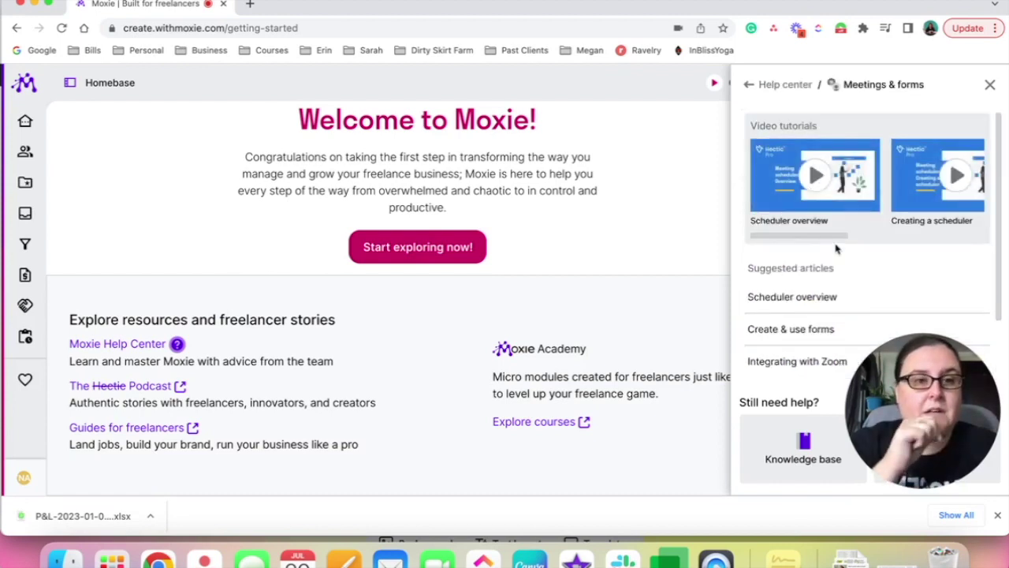
scroll(797, 313, down, 1)
Read the Scheduler overview help article, then switch back to the Moxie tab
click(807, 272)
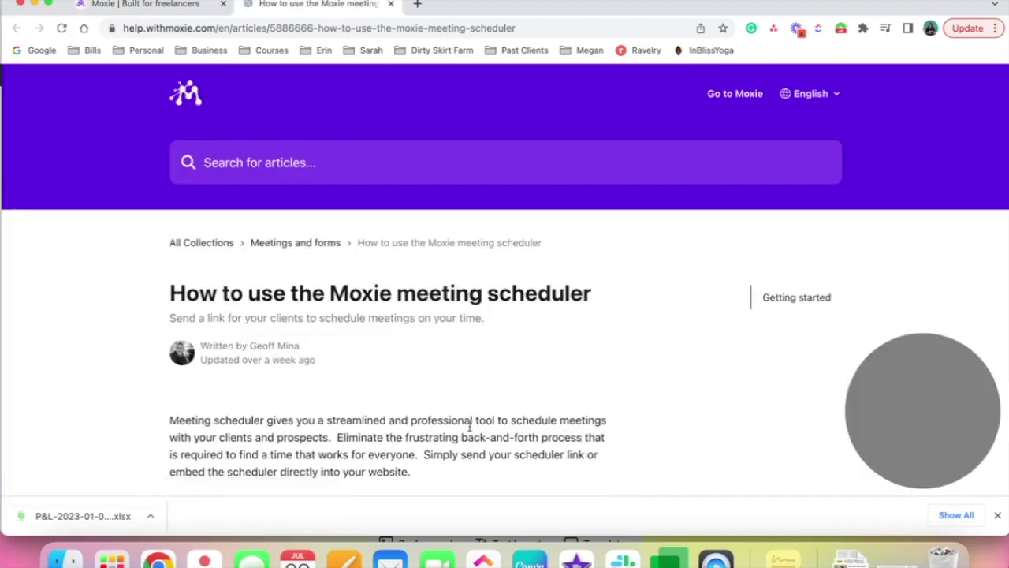
scroll(471, 432, down, 5)
scroll(470, 429, down, 4)
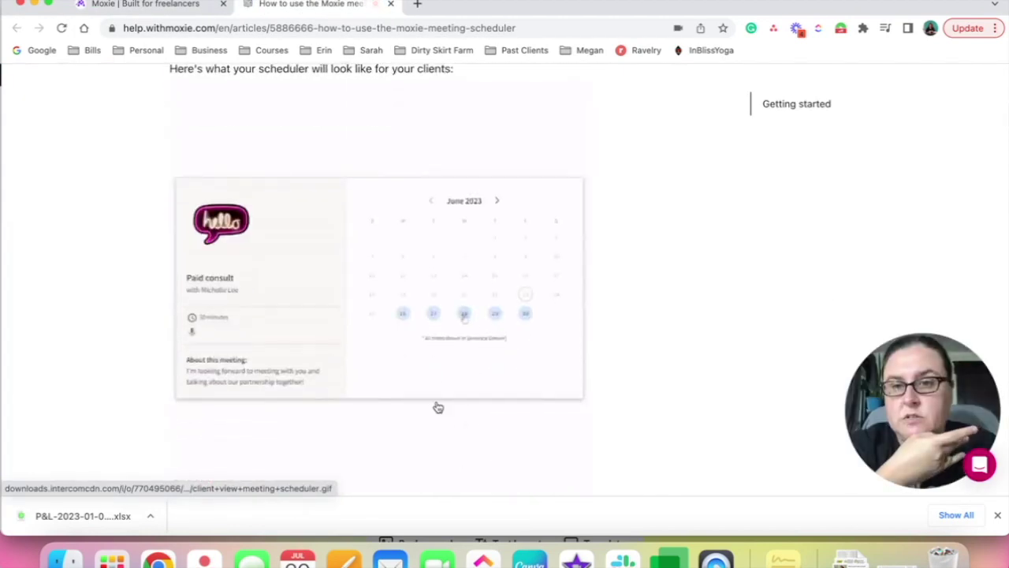
scroll(389, 425, up, 3)
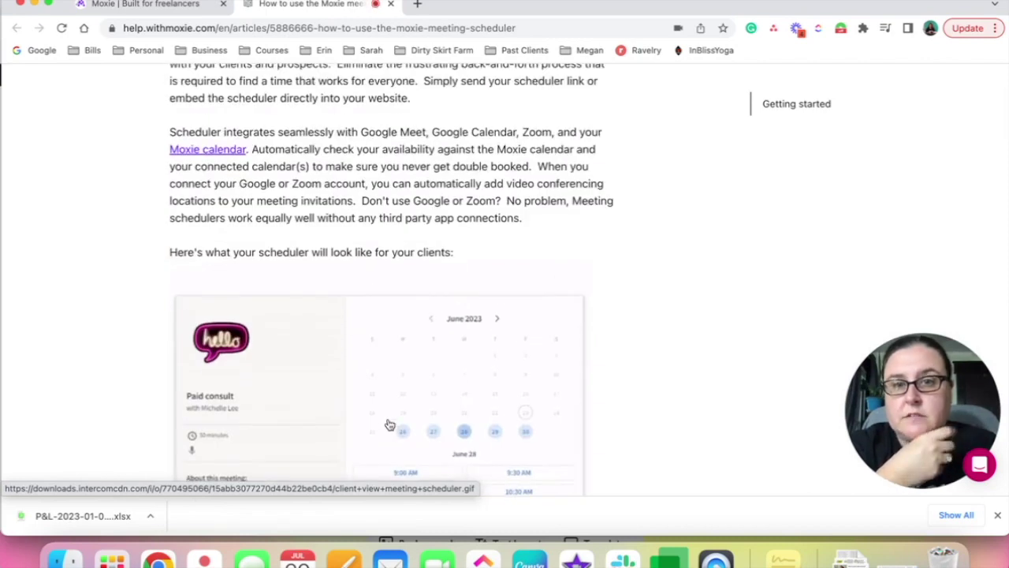
scroll(390, 425, up, 1)
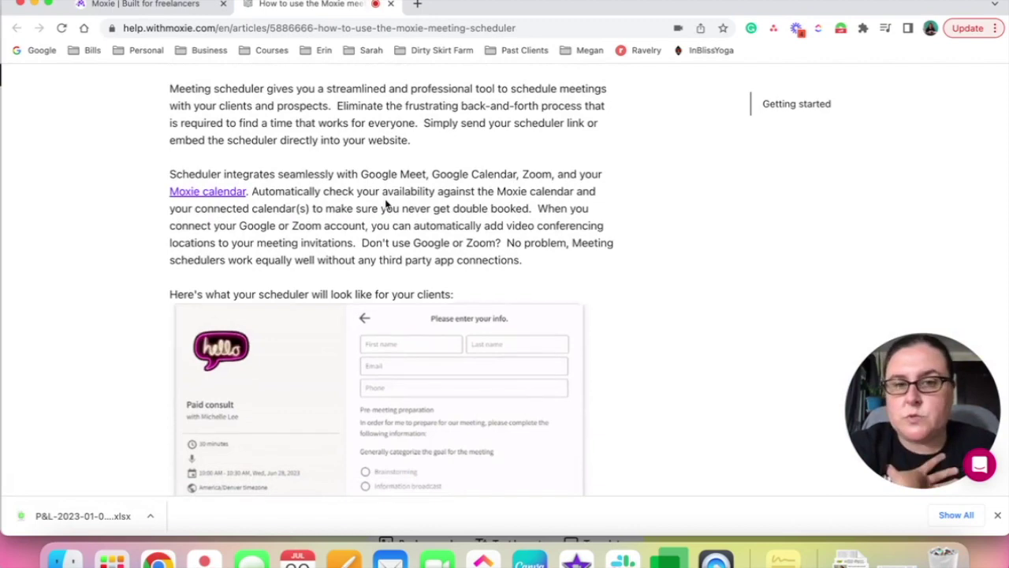
scroll(443, 258, down, 3)
scroll(443, 258, down, 5)
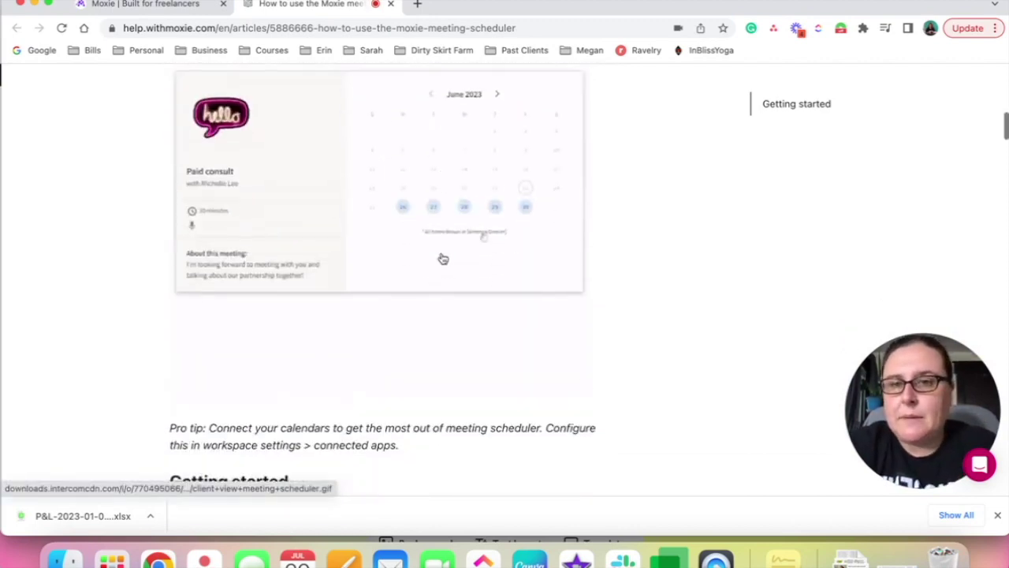
scroll(443, 259, up, 15)
click(179, 8)
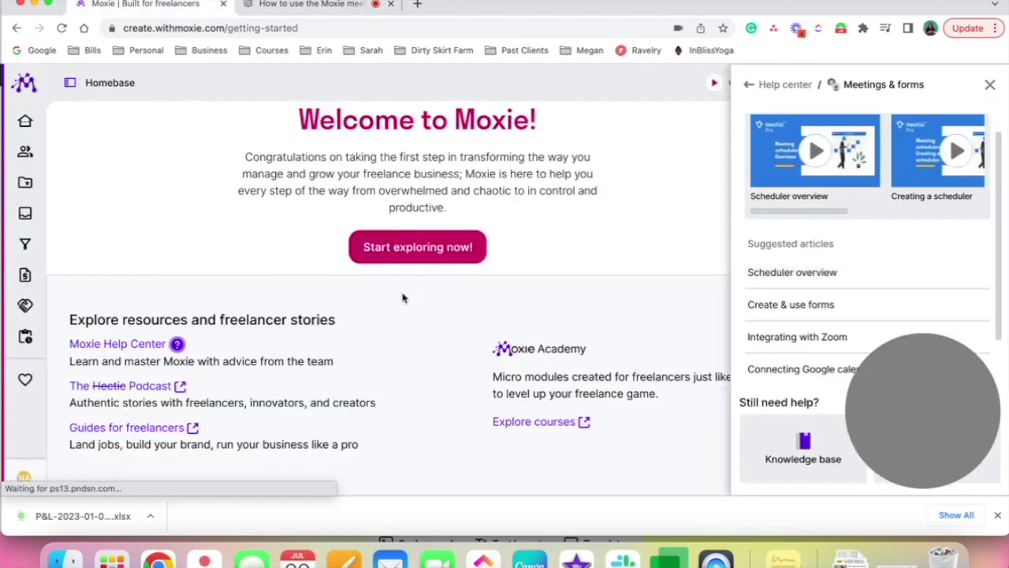
Close the Help center panel and scroll the Welcome page back to the top
click(991, 85)
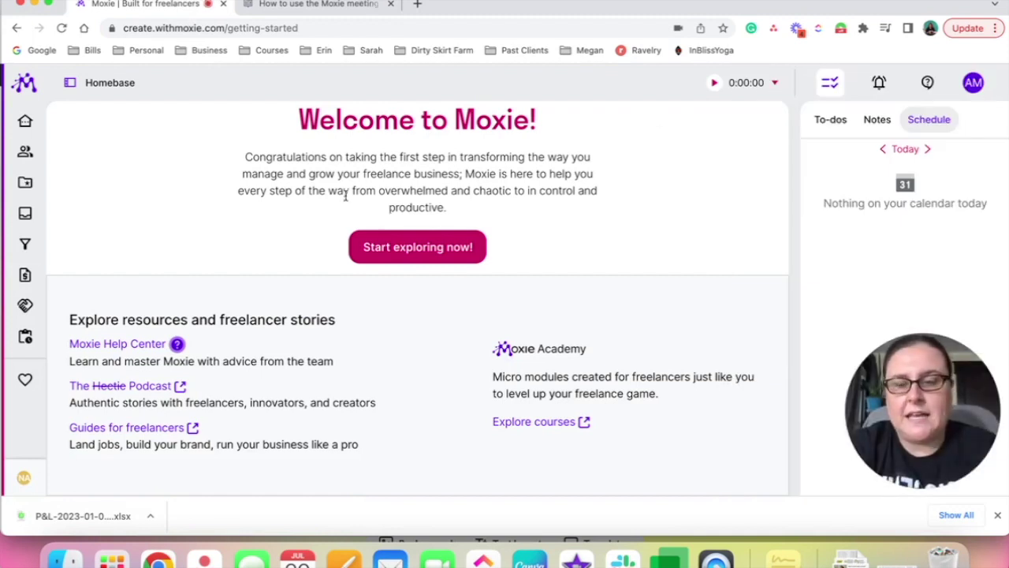
scroll(275, 360, up, 3)
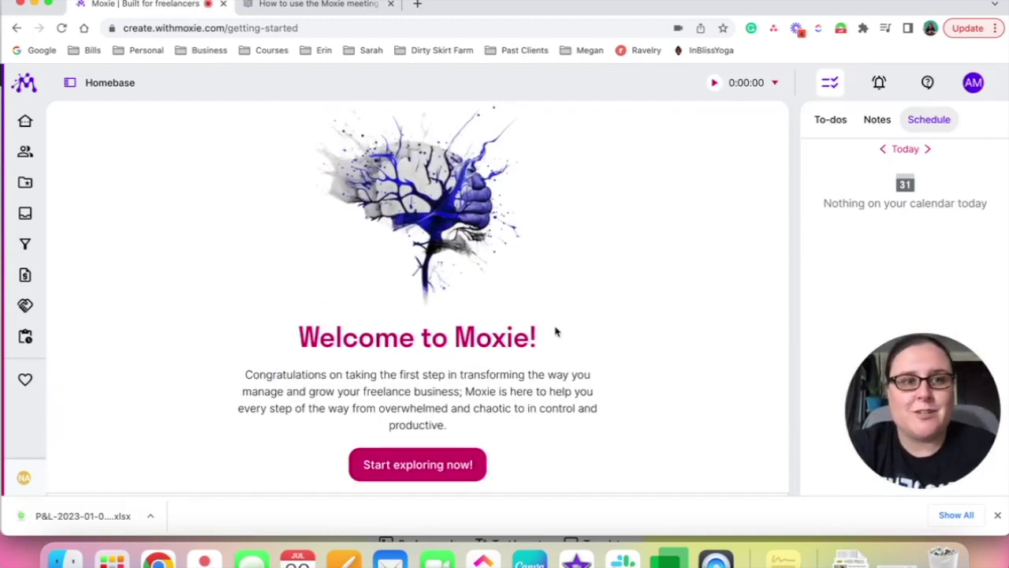